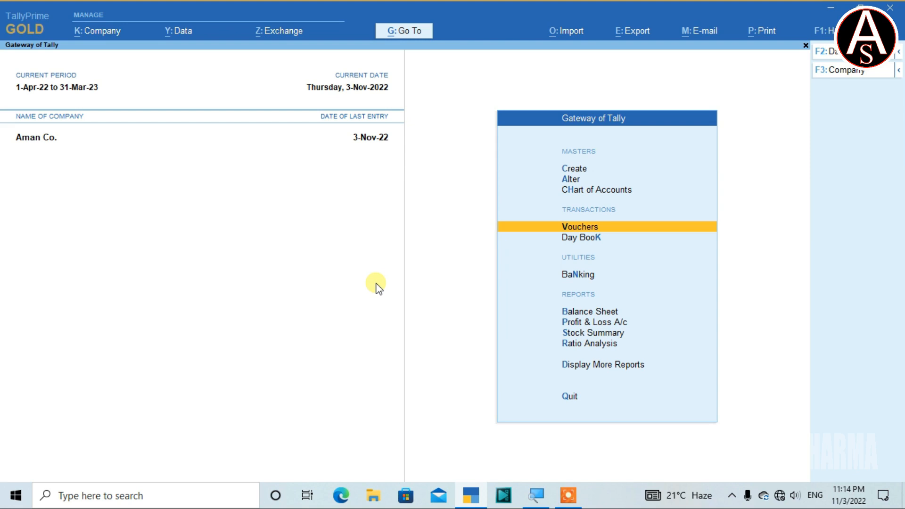
# Review the November Sales A/c vouchers by drilling down from Sales Accounts in the Profit & Loss A/c, and return to the Gateway.
pyautogui.press('Down')
pyautogui.press('Down')
pyautogui.press('Down')
pyautogui.press('Down')
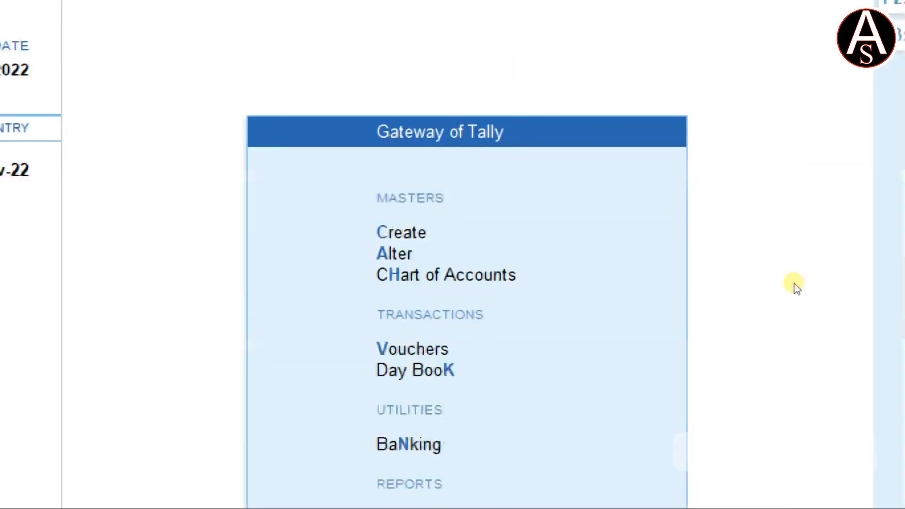
pyautogui.press('Return')
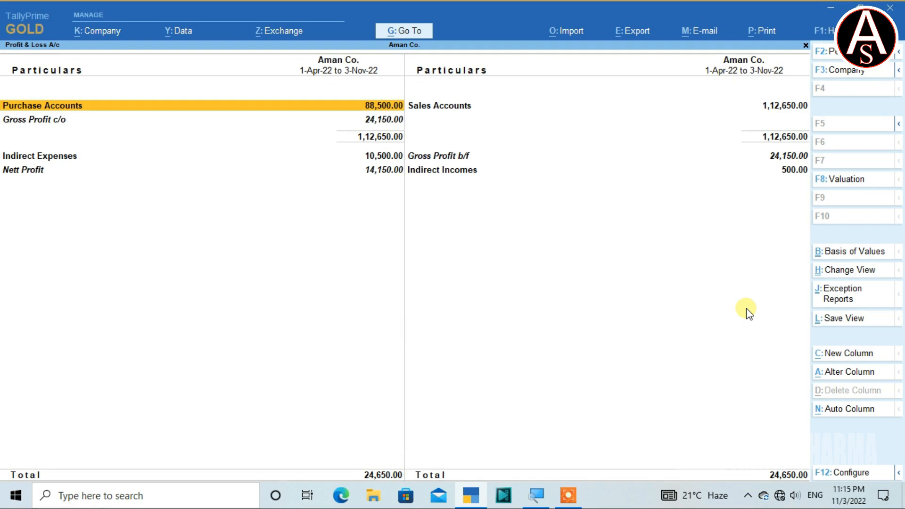
pyautogui.press('Right')
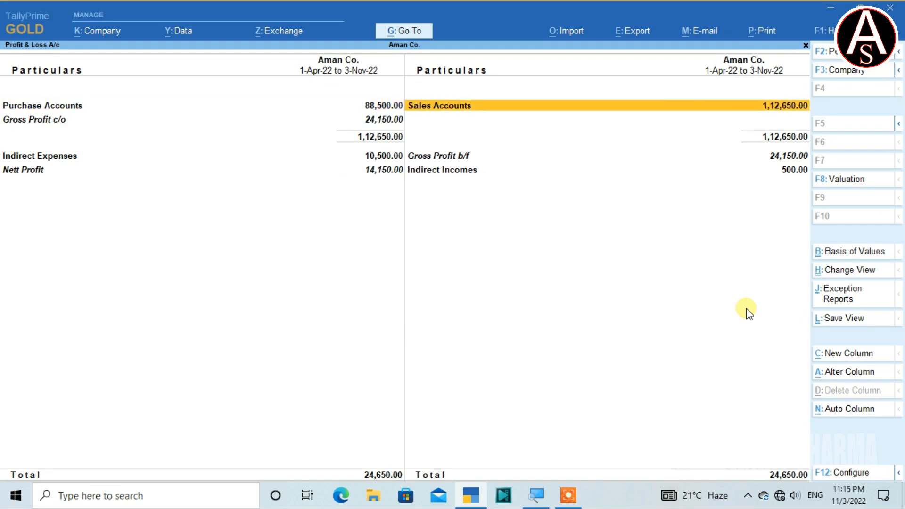
pyautogui.press('Return')
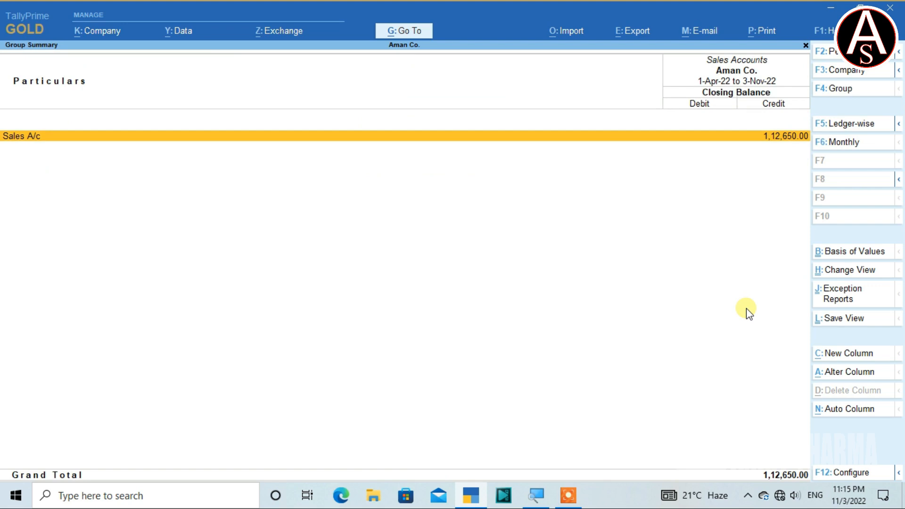
pyautogui.press('Return')
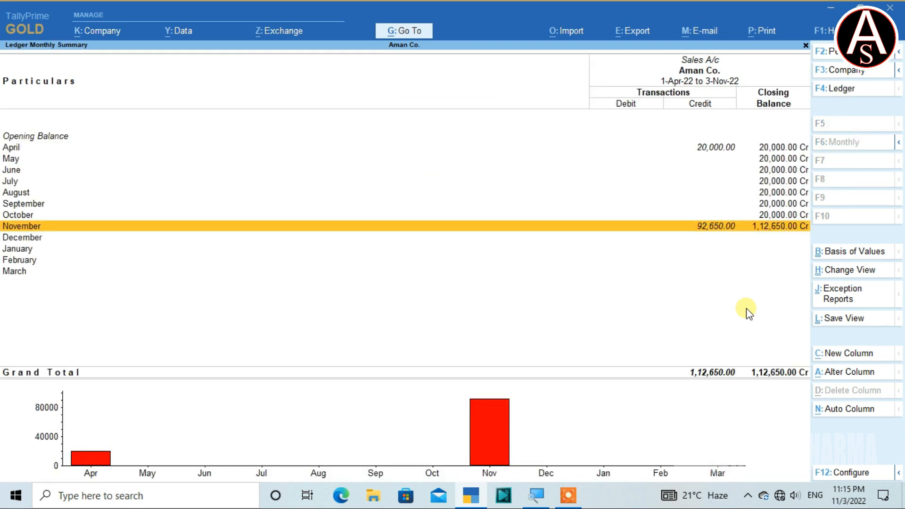
pyautogui.press('Return')
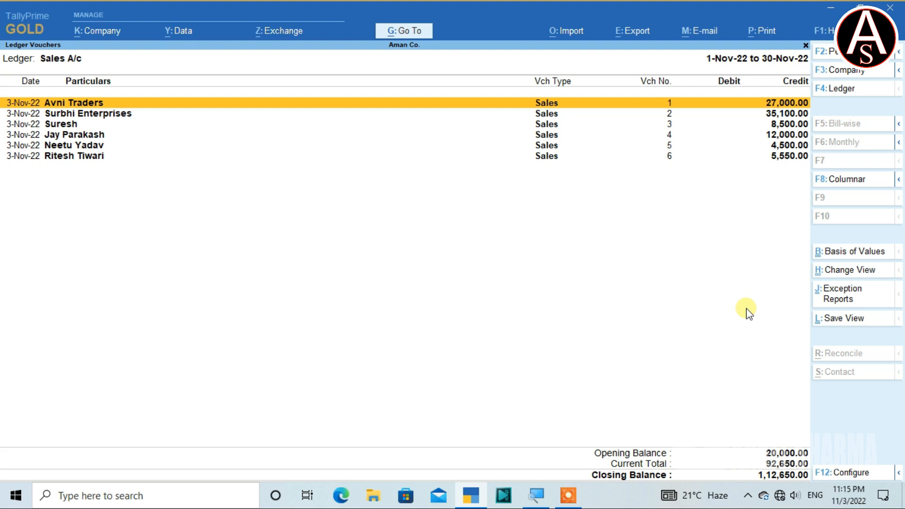
pyautogui.press('Escape')
pyautogui.press('Escape')
pyautogui.press('Escape')
pyautogui.press('Escape')
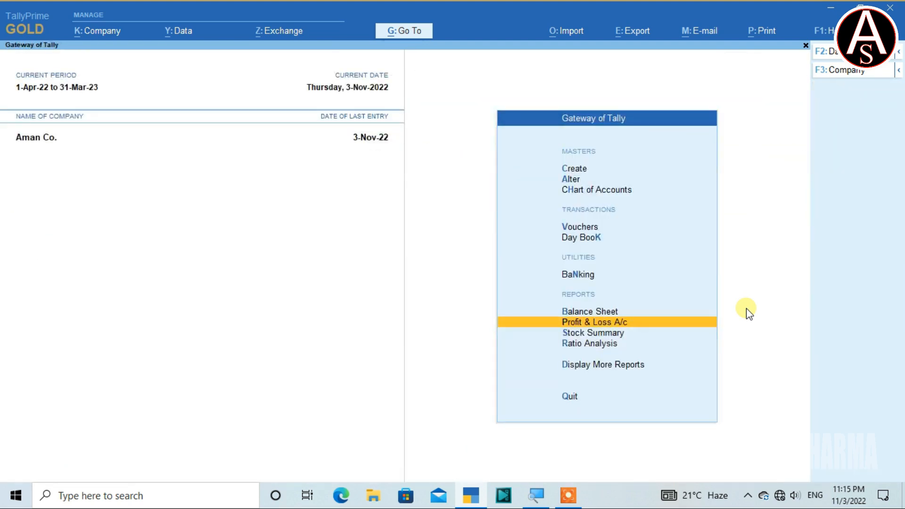
# Start a new receipt voucher in Double Entry mode.
pyautogui.press('v')
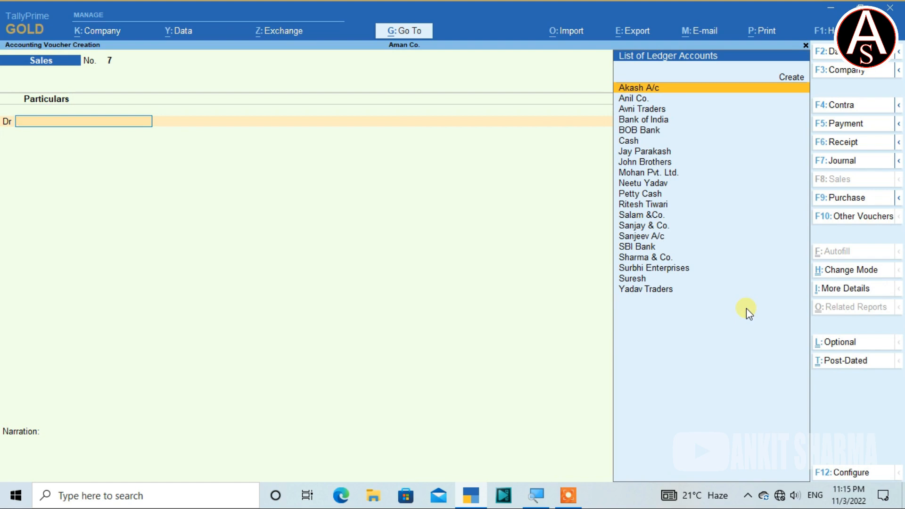
pyautogui.press('F6')
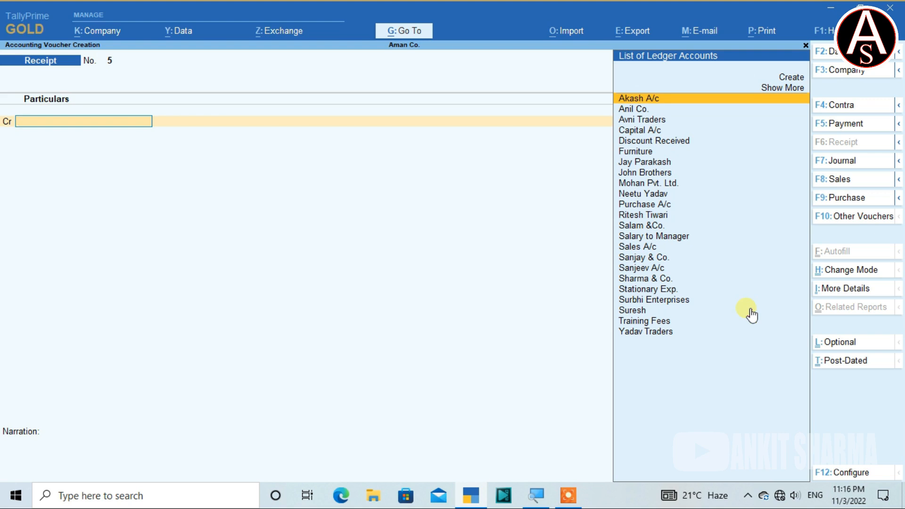
pyautogui.press('ctrl')
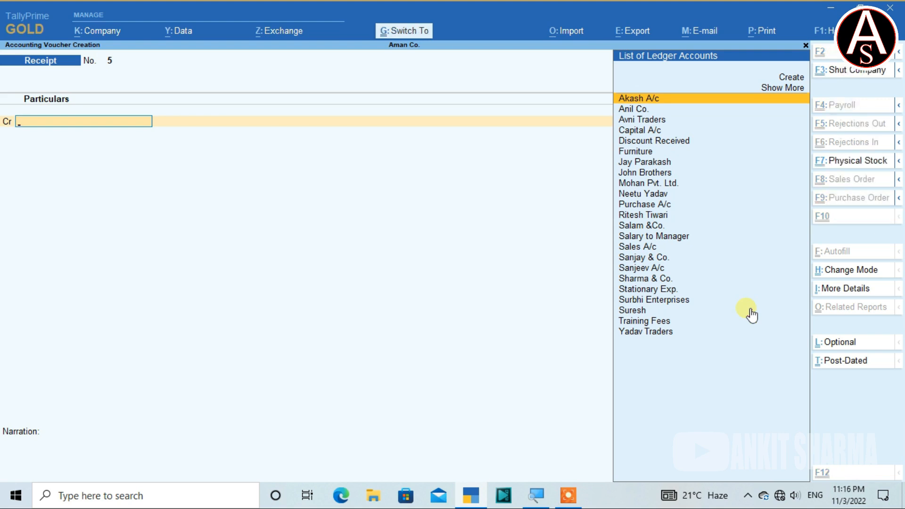
pyautogui.hotkey('ctrl', 'h')
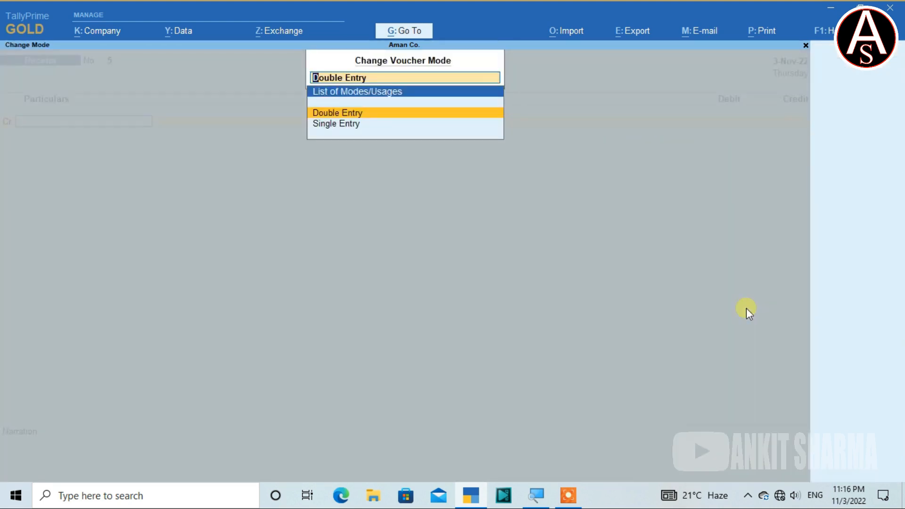
pyautogui.press('Return')
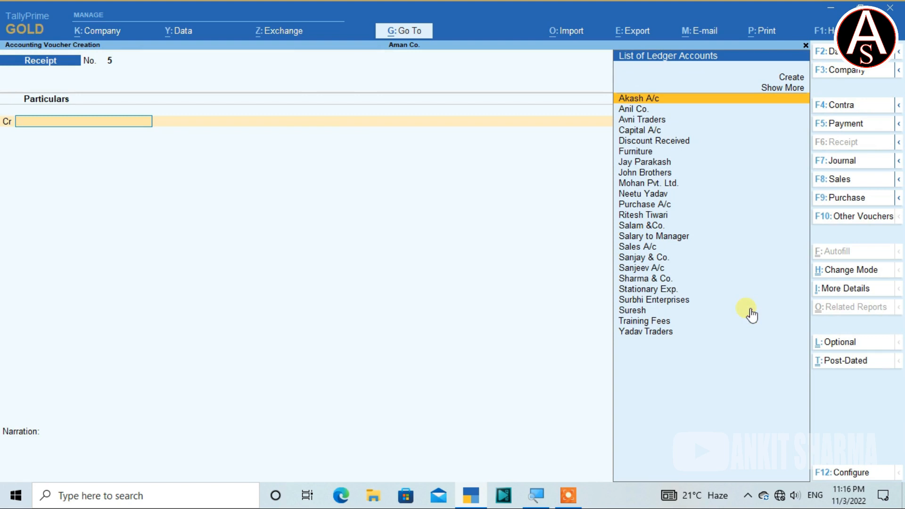
# Credit Avni Traders with 27,000 in the receipt voucher.
pyautogui.write('Av')
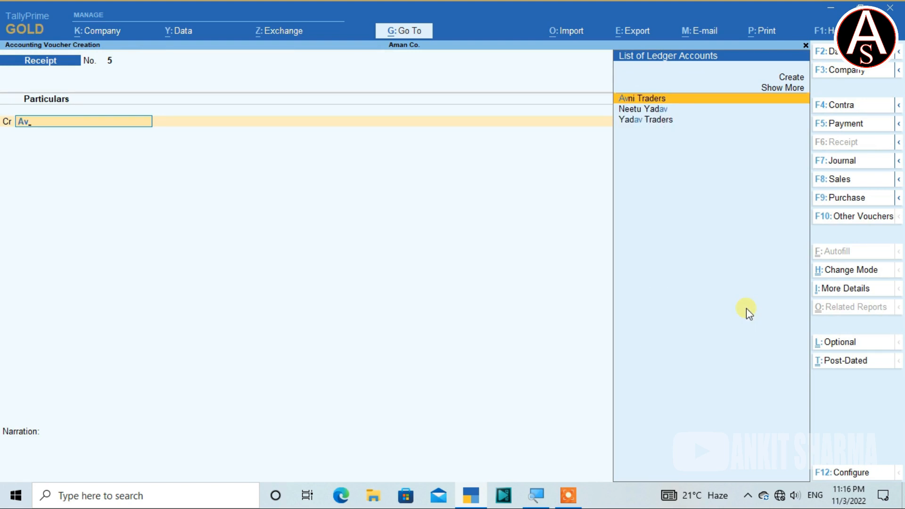
pyautogui.press('Return')
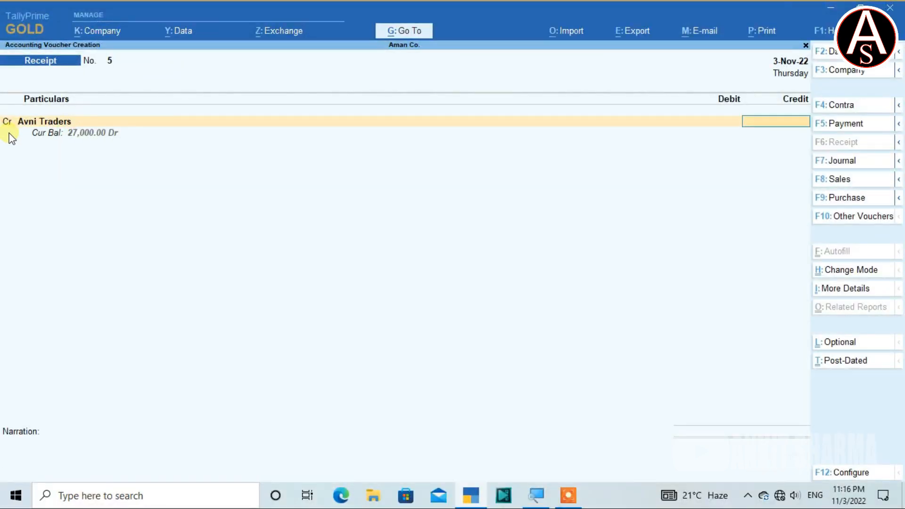
pyautogui.write('27000')
pyautogui.press('Return')
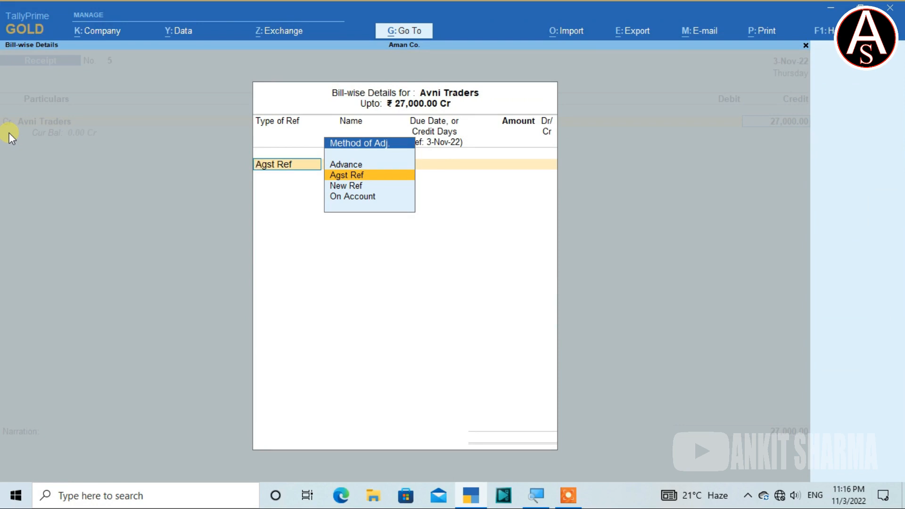
# Allocate the full 27,000 as Agst Ref to Avni Traders' pending bill 1.
pyautogui.press('Return')
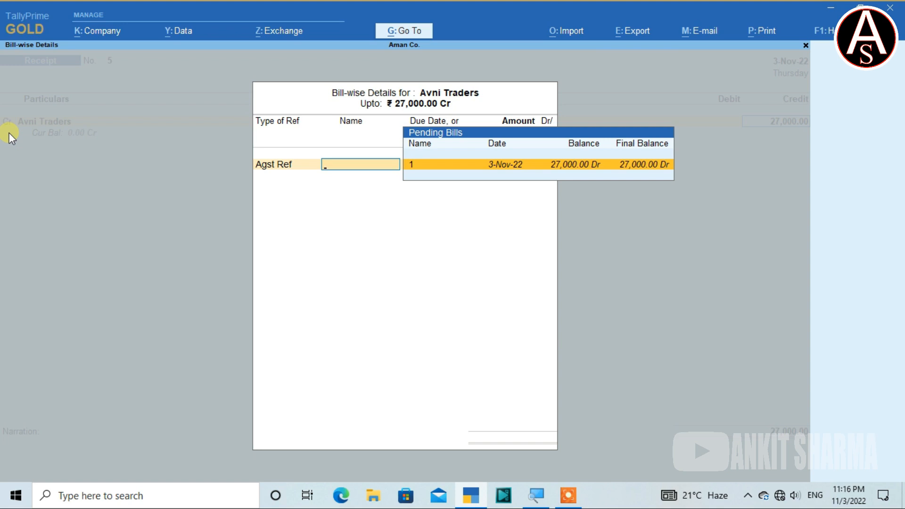
pyautogui.press('Return')
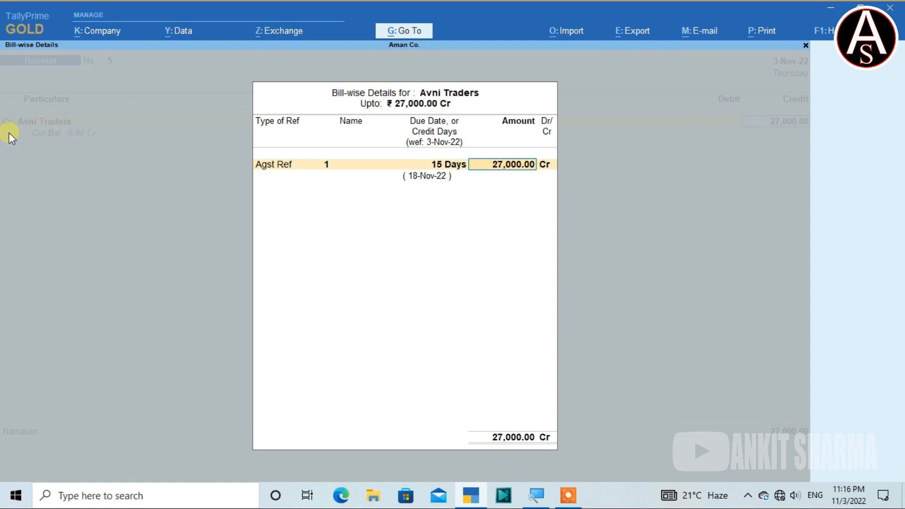
pyautogui.press('Return')
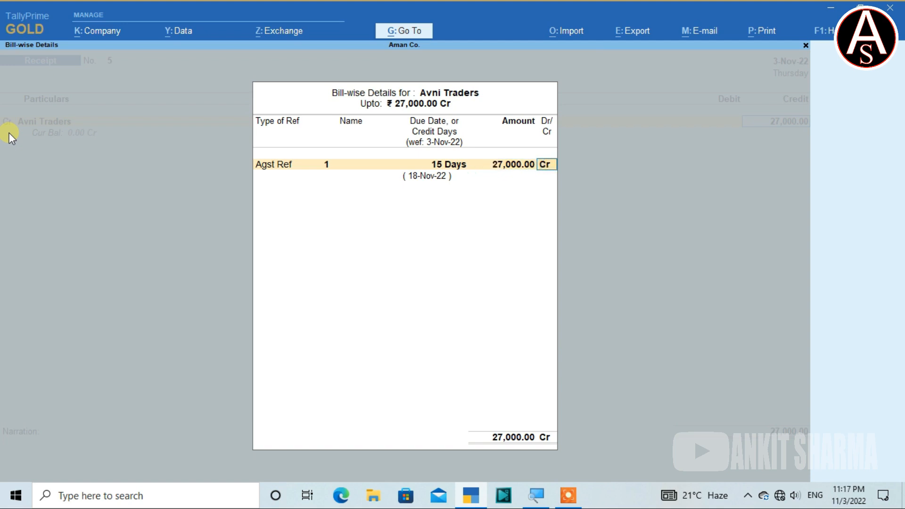
pyautogui.press('Return')
pyautogui.press('Return')
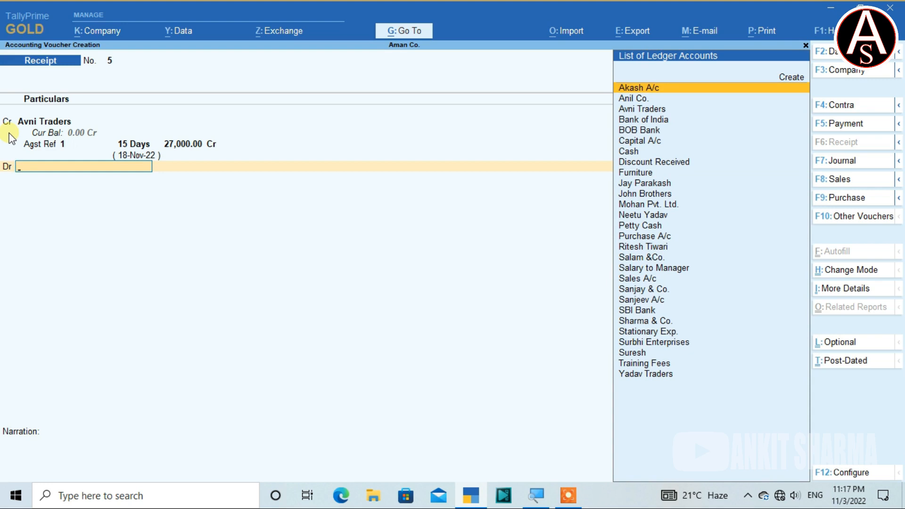
# Debit Cash with 27,000, leave the narration empty and save the receipt voucher.
pyautogui.write('Ca')
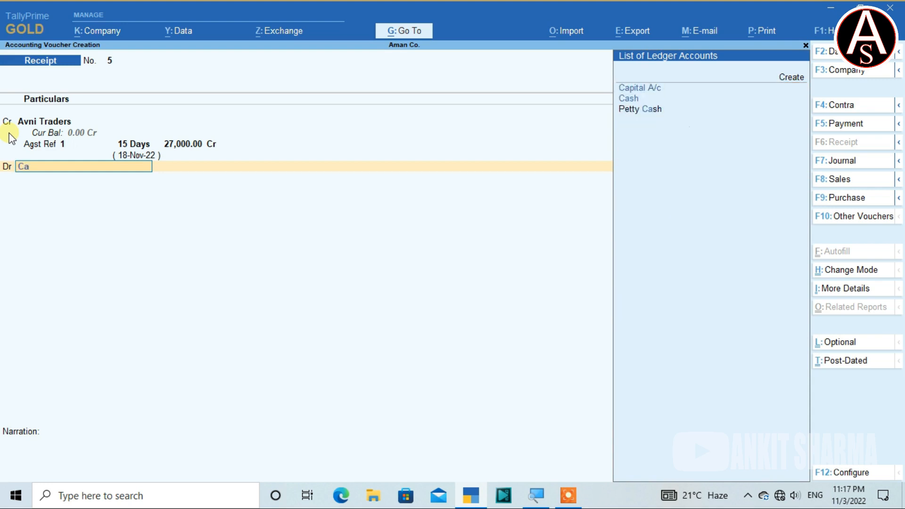
pyautogui.press('Down')
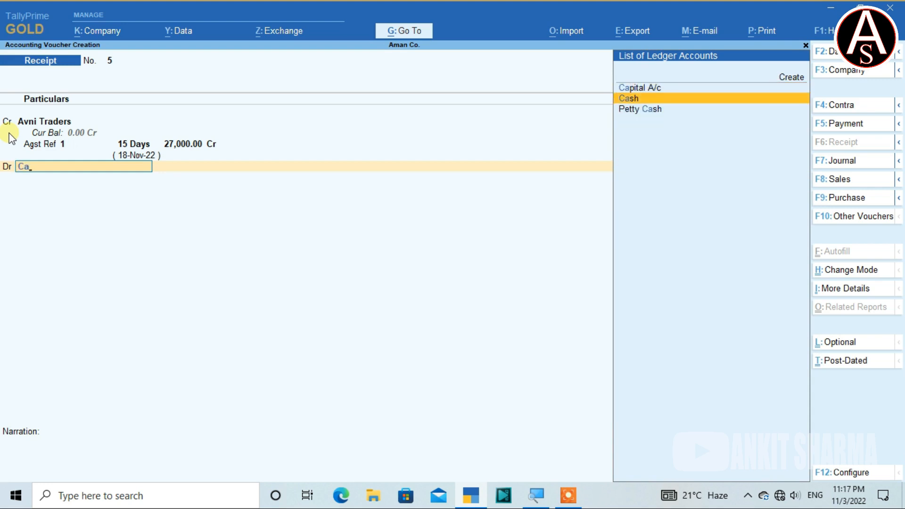
pyautogui.press('Return')
pyautogui.press('Return')
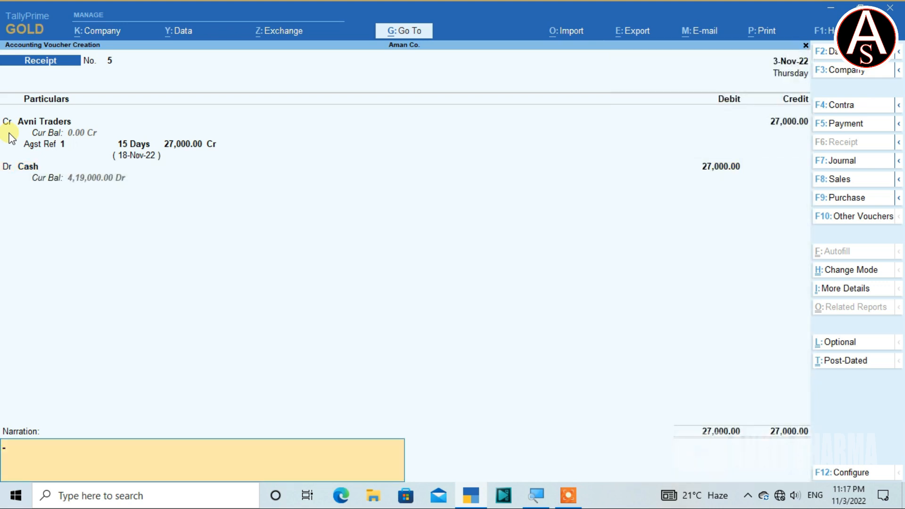
pyautogui.press('Return')
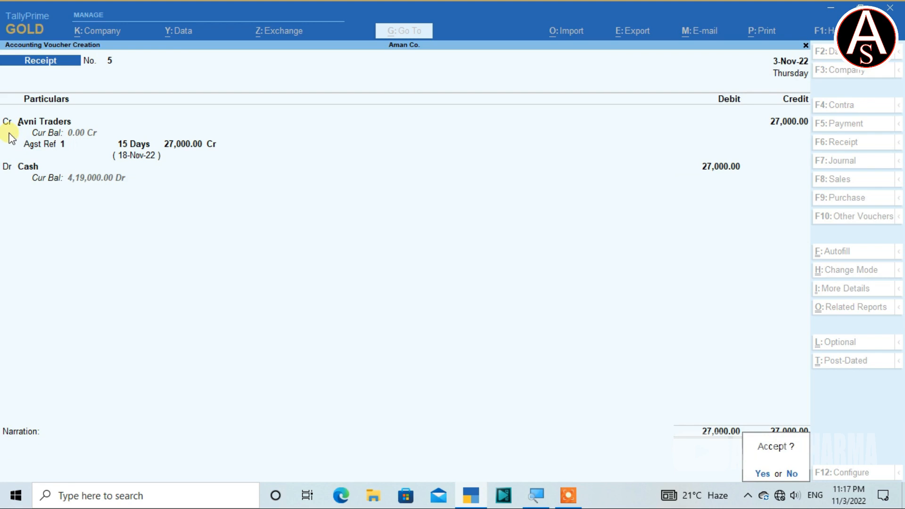
pyautogui.press('y')
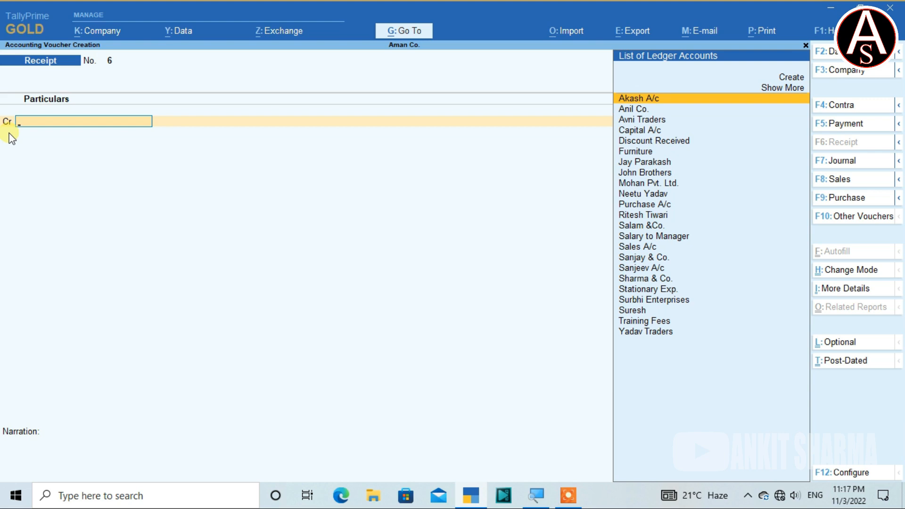
# Credit Surbhi Enterprises with 35,100 in the new receipt voucher.
pyautogui.write('Su')
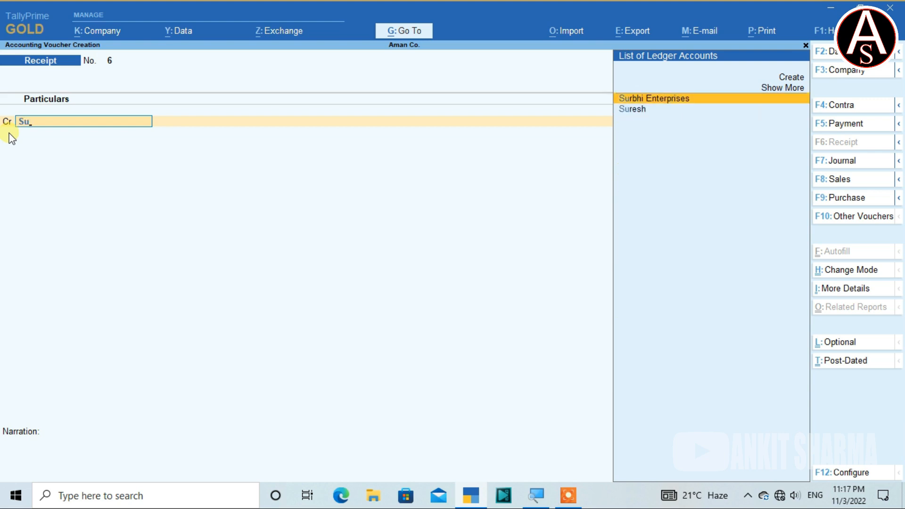
pyautogui.press('Return')
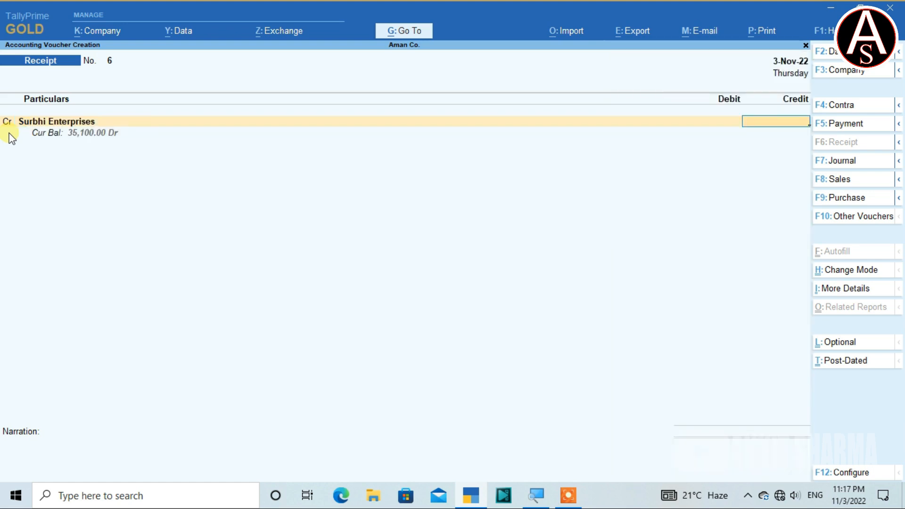
pyautogui.write('351000')
pyautogui.press('BackSpace')
pyautogui.press('Return')
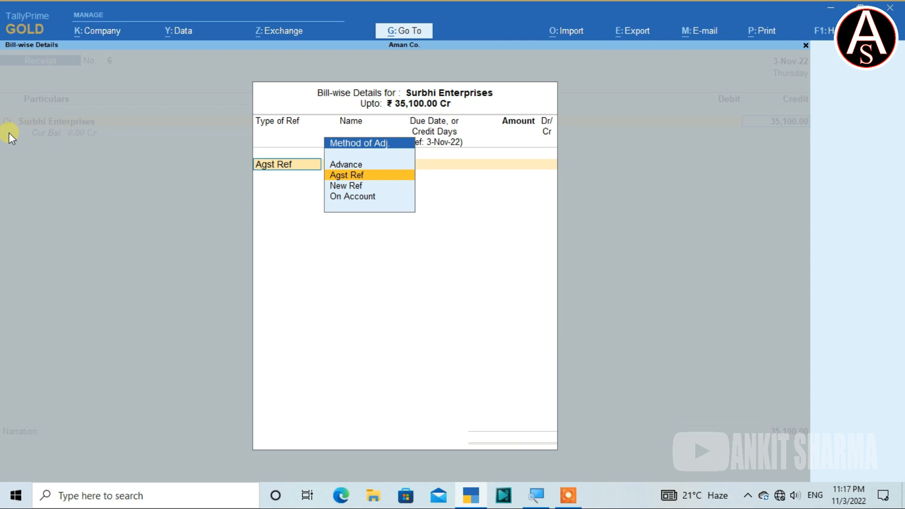
# Allocate the full 35,100 as Agst Ref to Surbhi Enterprises' pending bill 2.
pyautogui.press('Return')
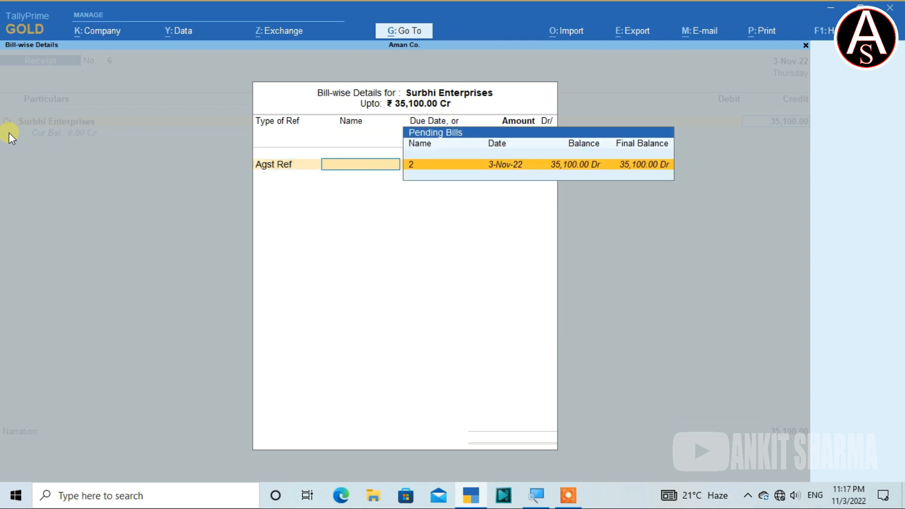
pyautogui.press('Return')
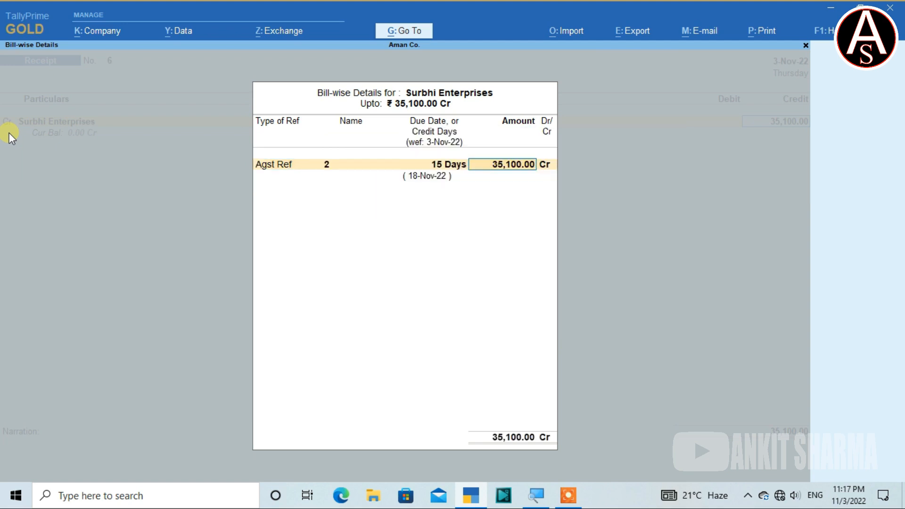
pyautogui.press('Return')
pyautogui.press('Return')
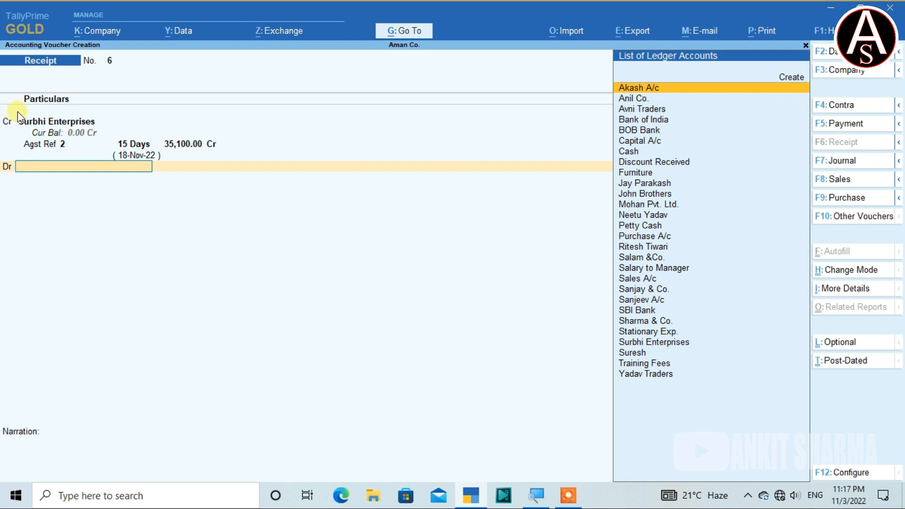
# Try crediting Surbhi Enterprises with 30,000 instead, keeping the Agst Ref allocation to bill 2.
pyautogui.press('BackSpace')
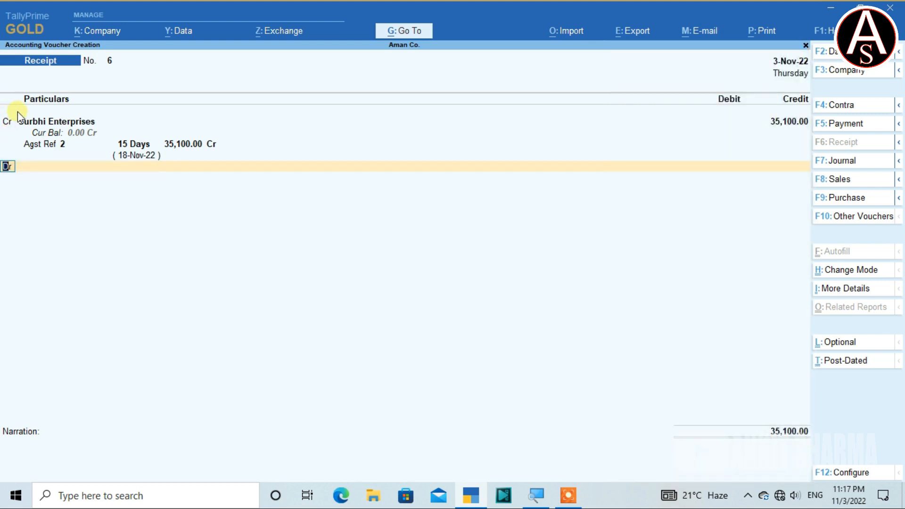
pyautogui.press('super+plus')
pyautogui.press('BackSpace')
pyautogui.press('BackSpace')
pyautogui.press('BackSpace')
pyautogui.press('BackSpace')
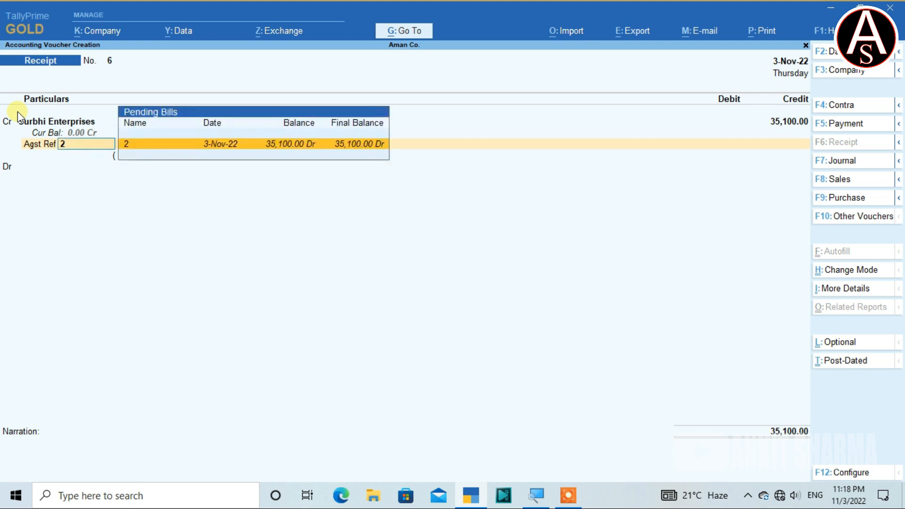
pyautogui.press('BackSpace')
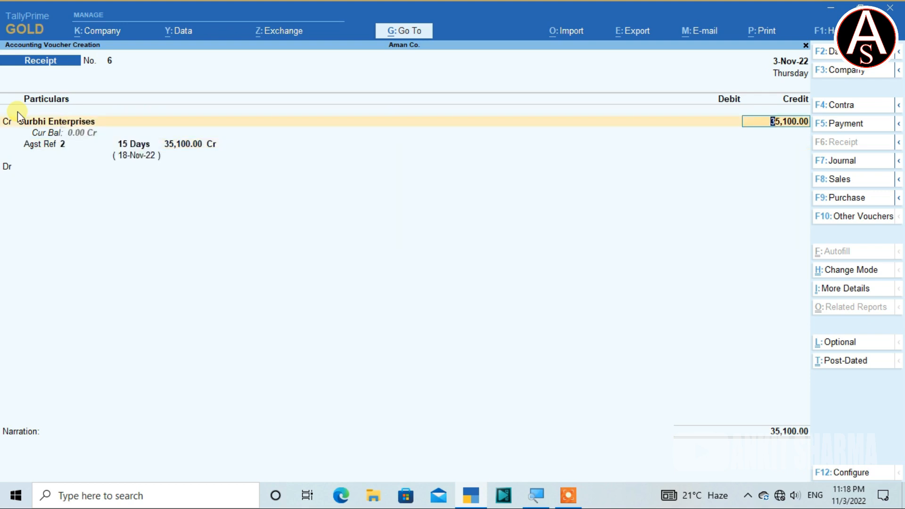
pyautogui.write('30000')
pyautogui.press('Return')
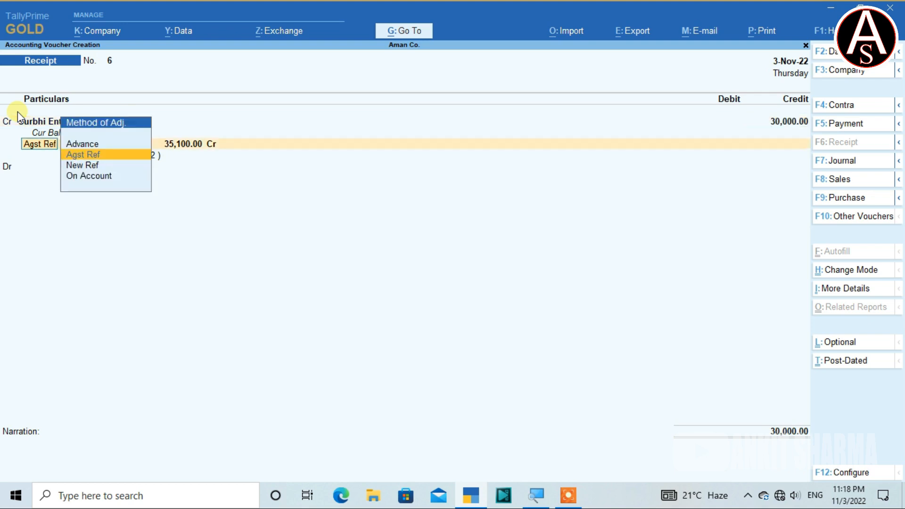
pyautogui.press('Return')
pyautogui.press('Return')
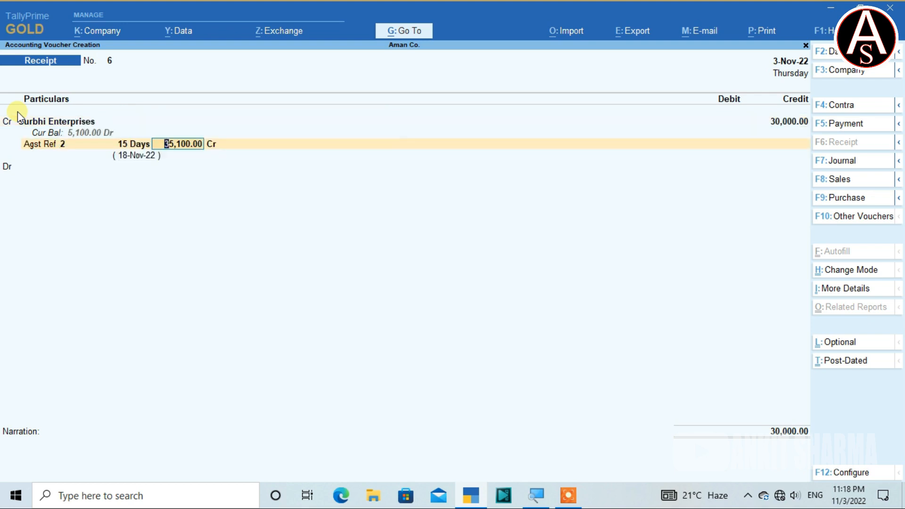
pyautogui.press('Return')
pyautogui.press('Return')
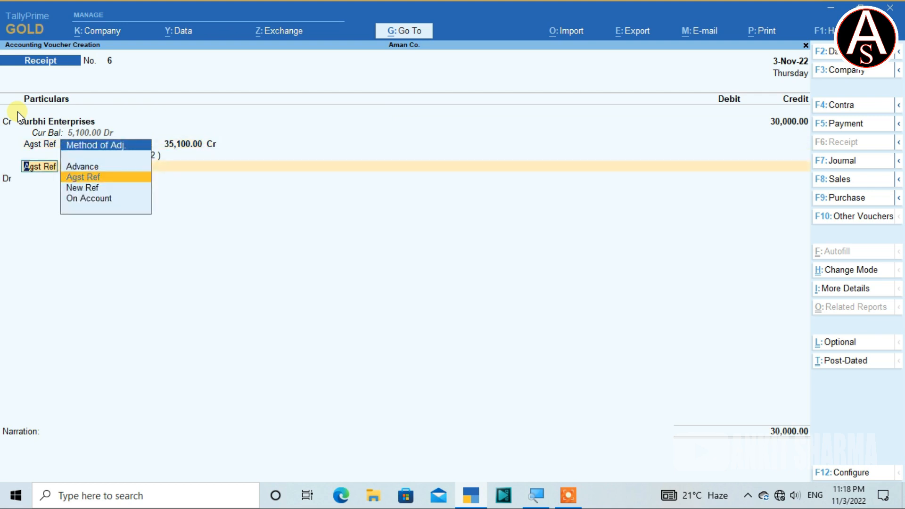
# Restore Surbhi Enterprises' credit to 35,100 and reconfirm its Agst Ref allocation to pending bill 2.
pyautogui.press('BackSpace')
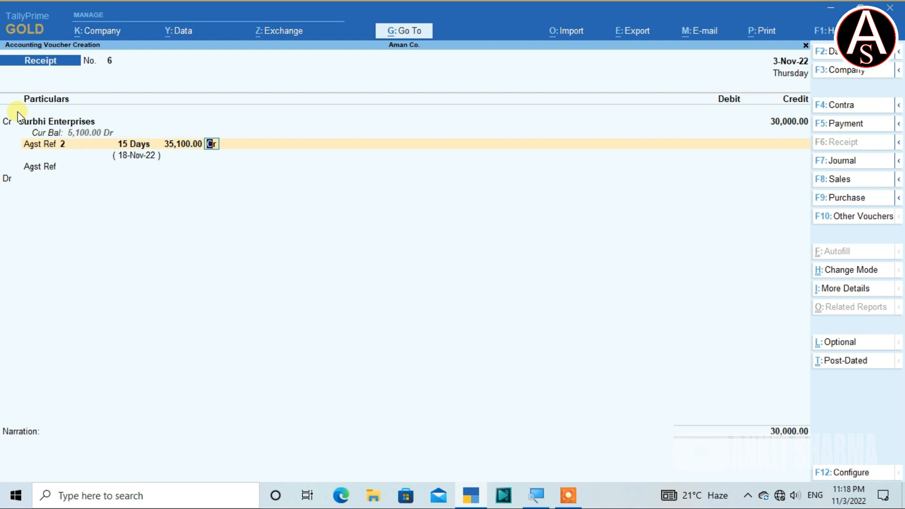
pyautogui.press('BackSpace')
pyautogui.press('BackSpace')
pyautogui.press('BackSpace')
pyautogui.press('BackSpace')
pyautogui.press('BackSpace')
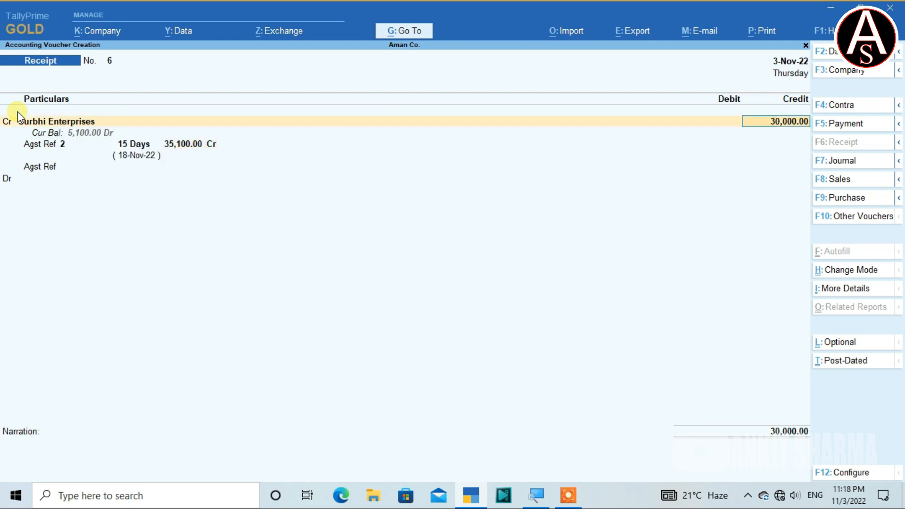
pyautogui.write('35100')
pyautogui.press('Return')
pyautogui.press('Return')
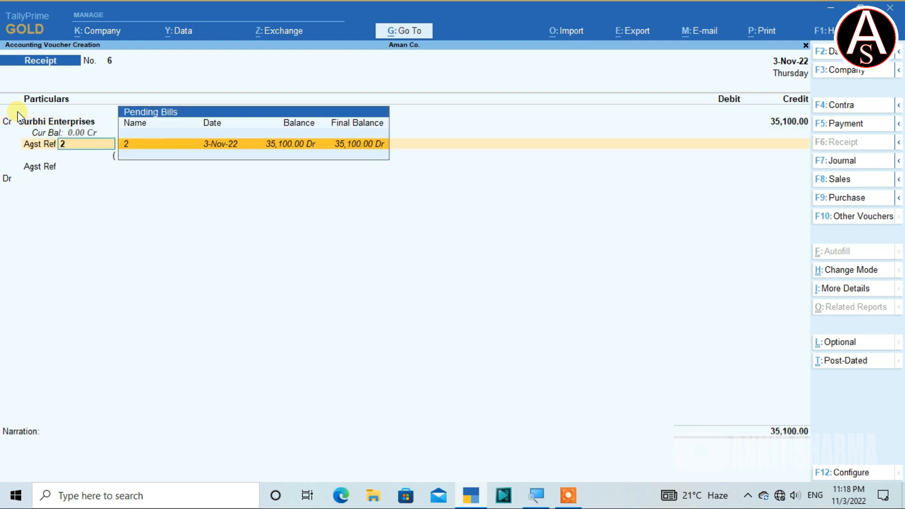
pyautogui.press('Return')
pyautogui.press('Return')
pyautogui.press('Return')
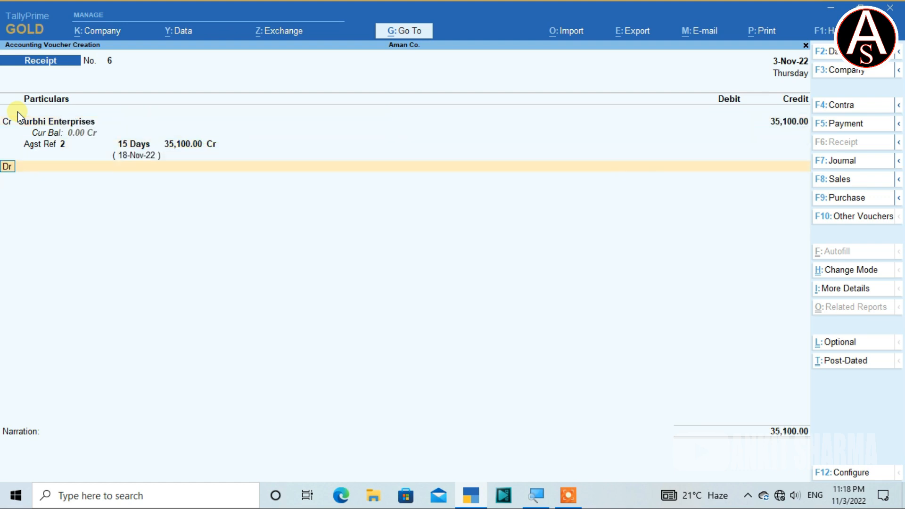
# Debit Bank of India with 35,100 as Cheque/DD dated 3-Nov-22, without instrument details or narration, and save the receipt voucher.
pyautogui.write('B')
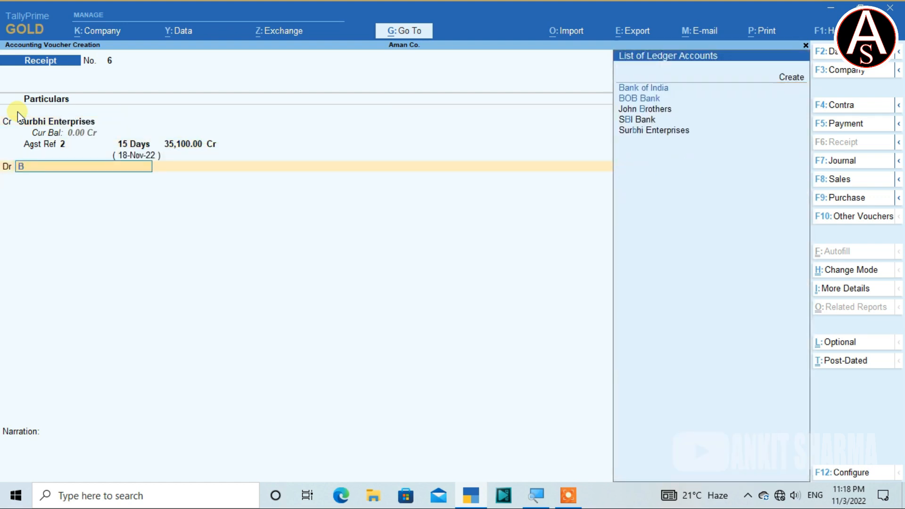
pyautogui.press('Down')
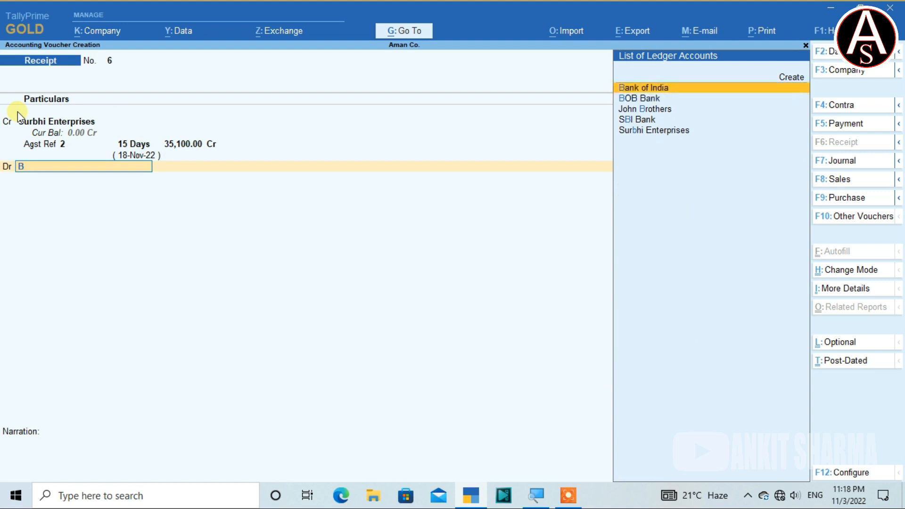
pyautogui.press('Return')
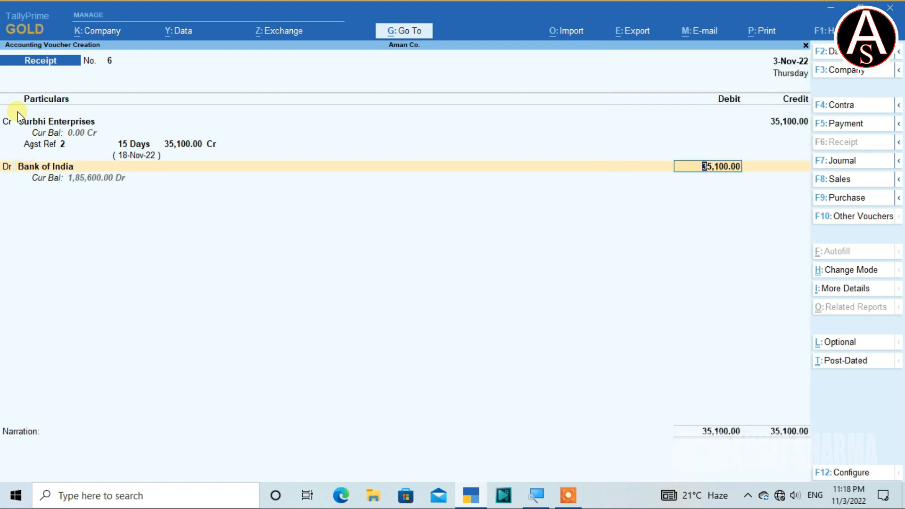
pyautogui.press('Return')
pyautogui.press('Return')
pyautogui.press('Return')
pyautogui.press('Return')
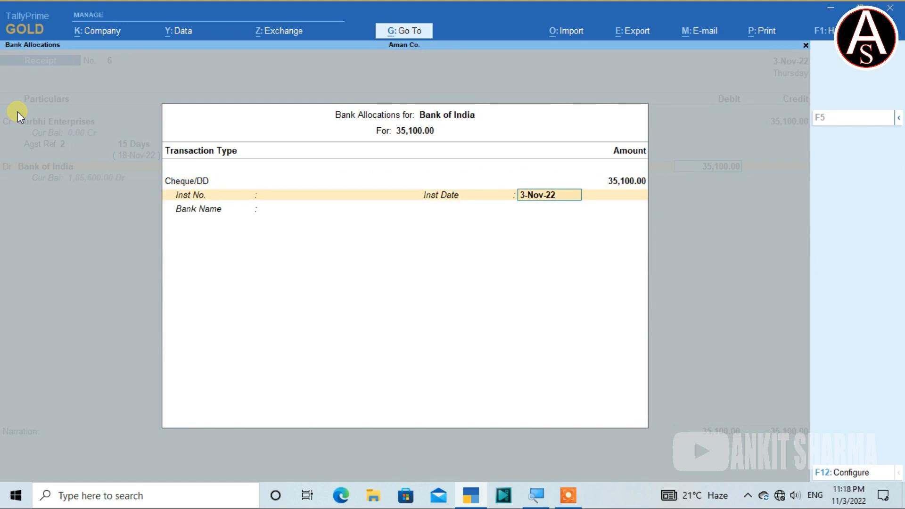
pyautogui.press('Return')
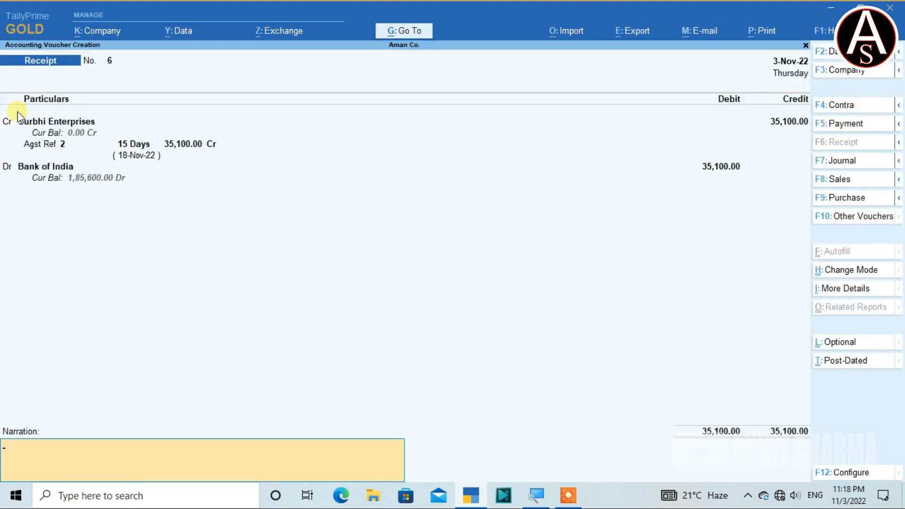
pyautogui.press('Return')
pyautogui.press('Return')
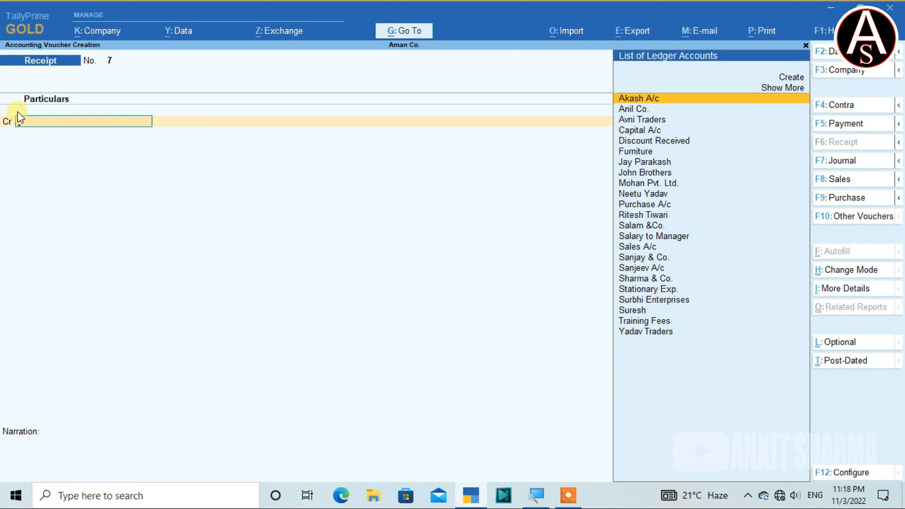
# Set the new receipt voucher's date to 5-11-2022.
pyautogui.press('F2')
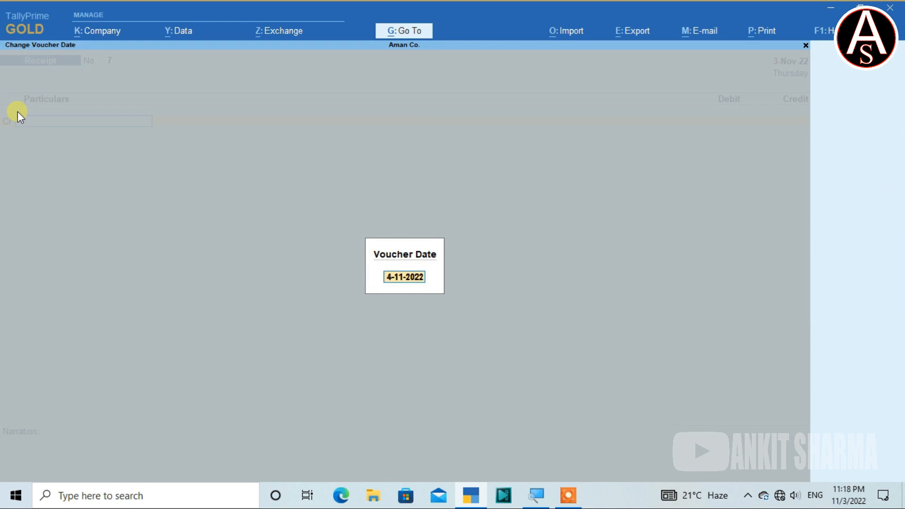
pyautogui.write('5/11/22')
pyautogui.press('Return')
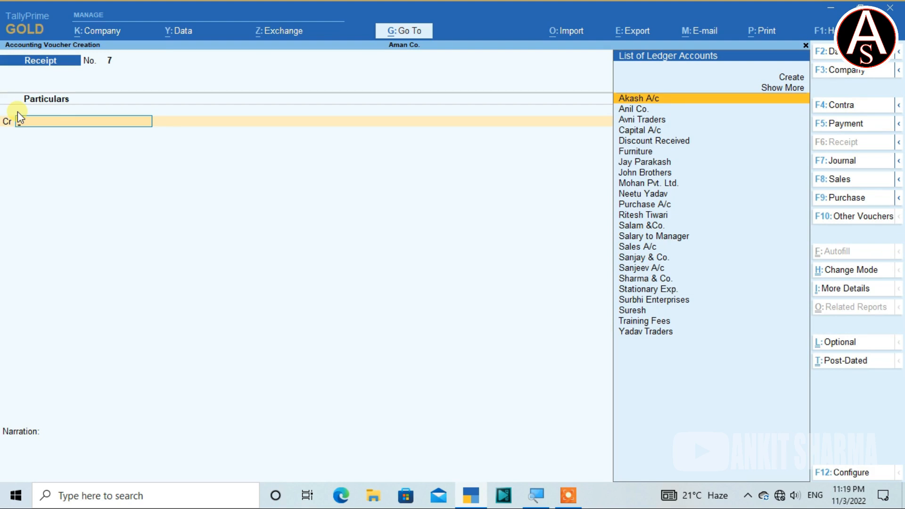
# Credit the customer ledger listed directly after Surbhi Enterprises with 8,500.
pyautogui.write('su')
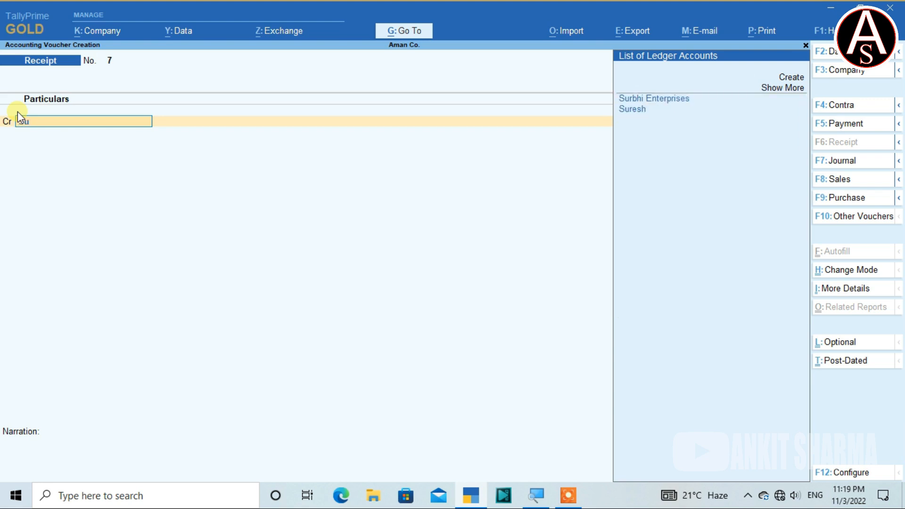
pyautogui.press('Down')
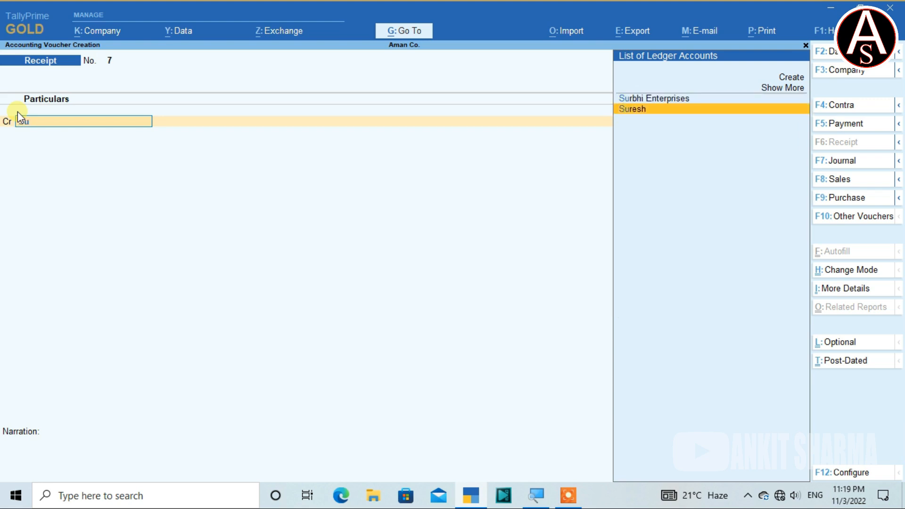
pyautogui.press('Return')
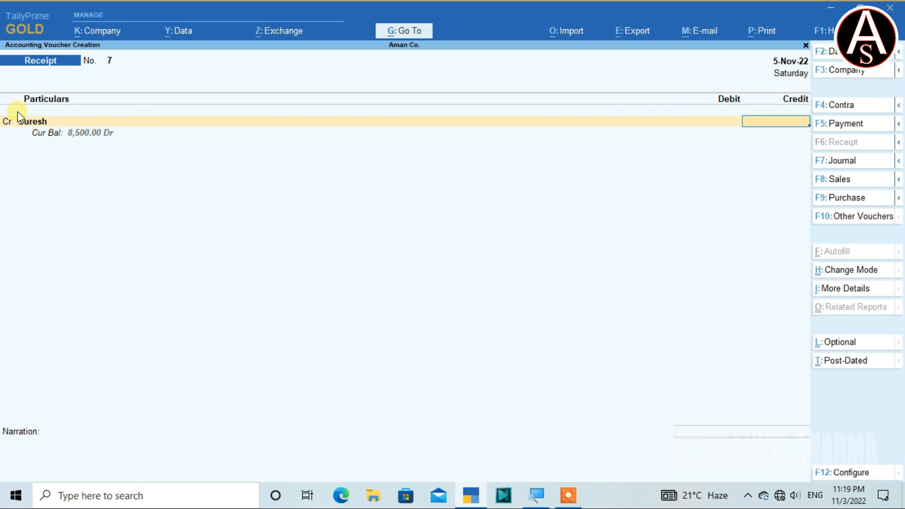
pyautogui.write('8500')
pyautogui.press('Return')
# Allocate the full 8,500 as Agst Ref to the customer's pending bill 3.
pyautogui.press('Return')
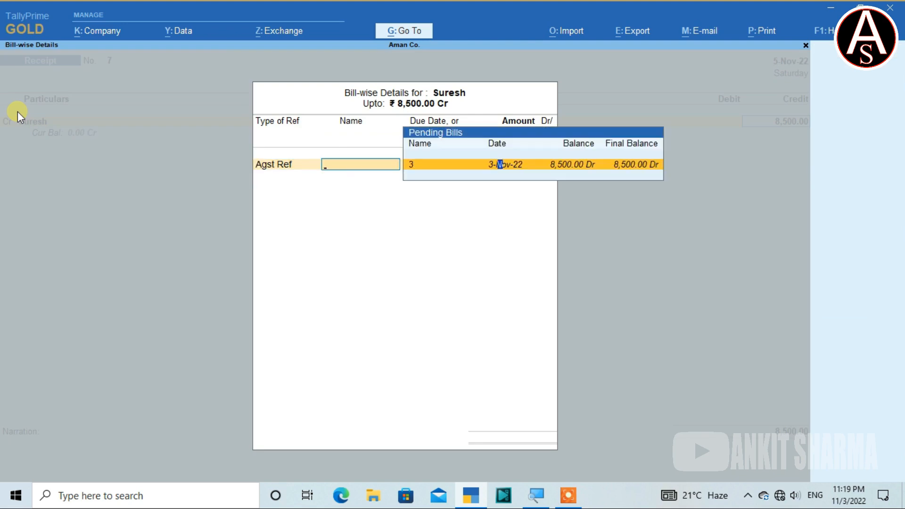
pyautogui.press('Return')
pyautogui.press('Return')
pyautogui.press('Return')
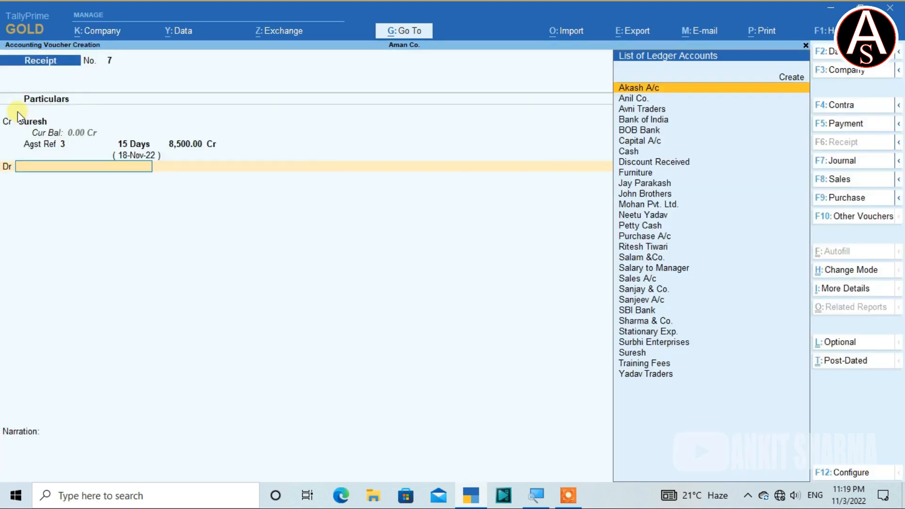
# Debit Cash with 4,000 as the first part of the customer's 8,500 receipt.
pyautogui.write('Ca')
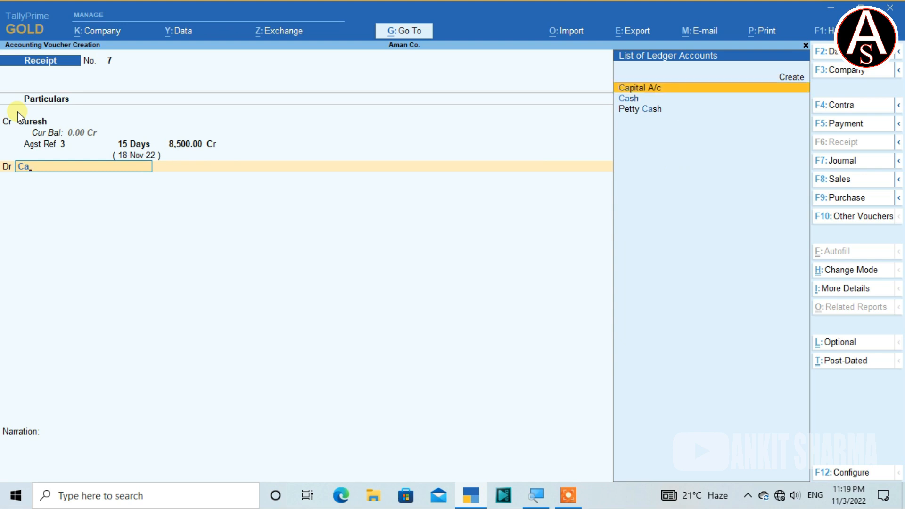
pyautogui.press('Down')
pyautogui.press('Return')
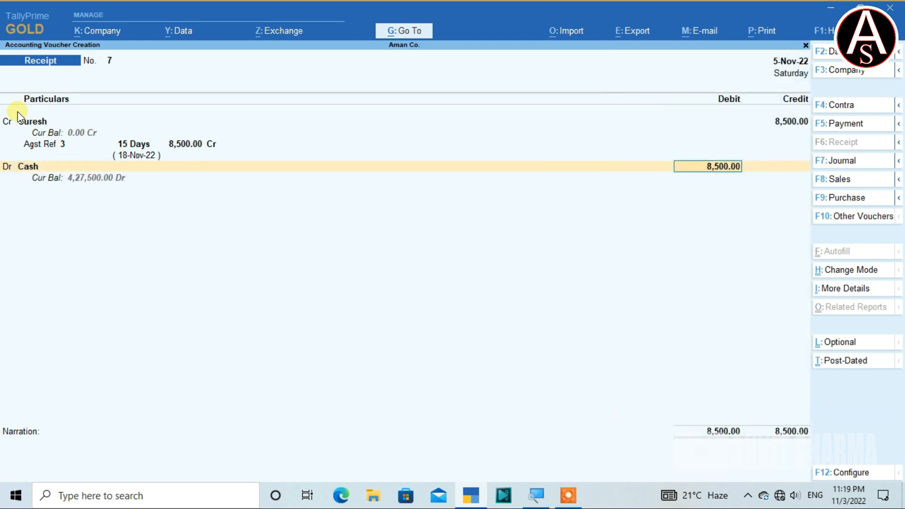
pyautogui.write('4000')
pyautogui.press('Return')
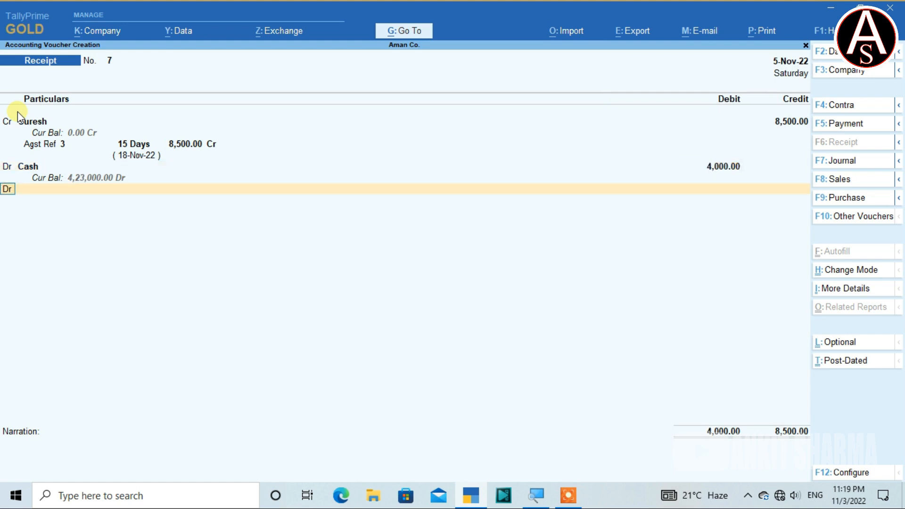
# Add a second debit line for Bank of India with the remaining 4,500.
pyautogui.press('Return')
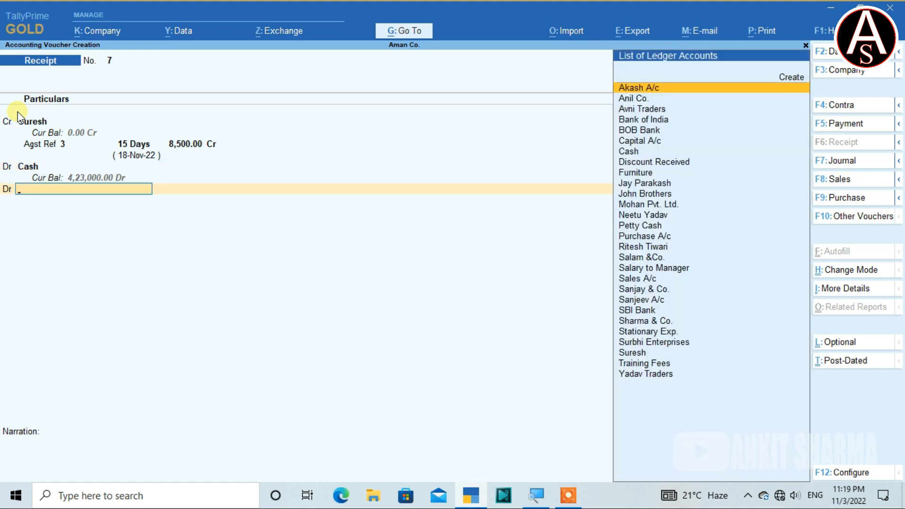
pyautogui.press('BackSpace')
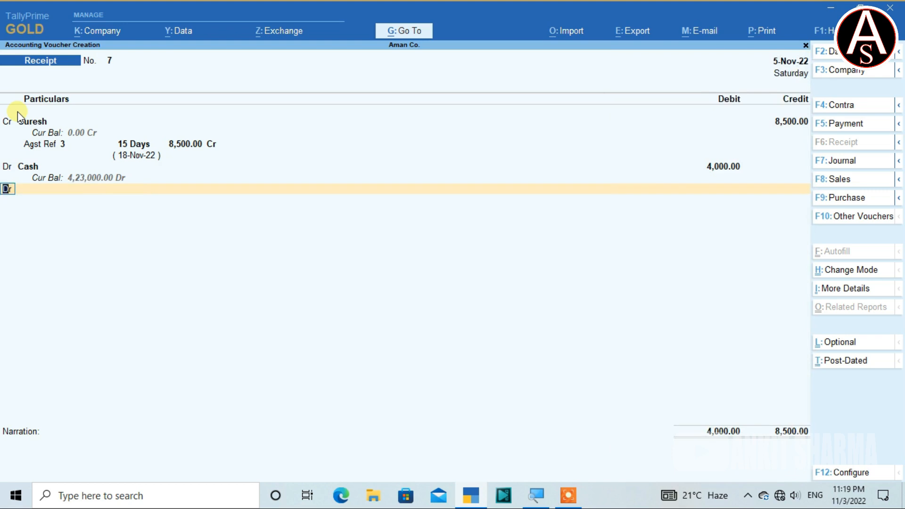
pyautogui.press('Return')
pyautogui.press('BackSpace')
pyautogui.press('Return')
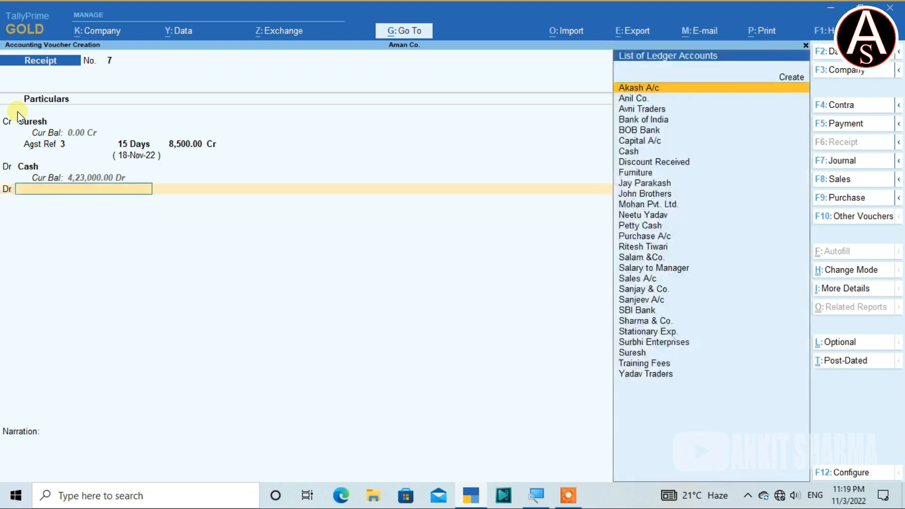
pyautogui.write('B')
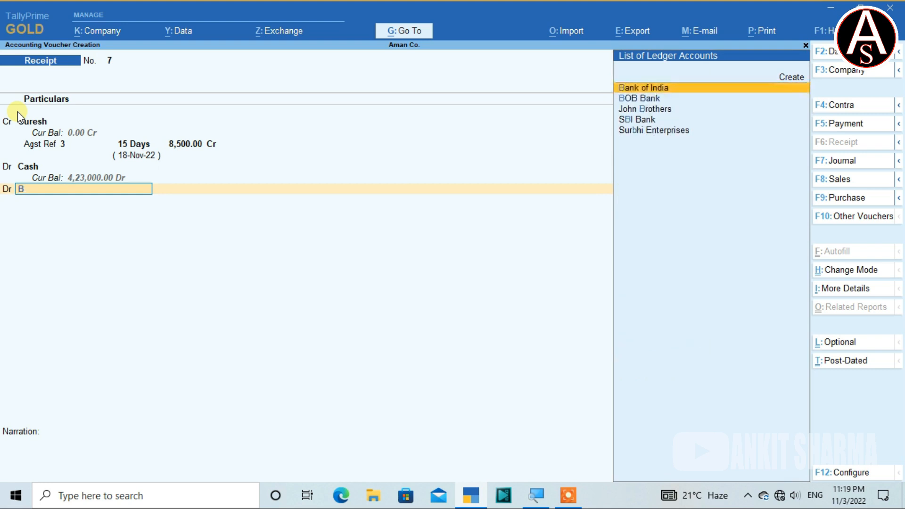
pyautogui.press('Return')
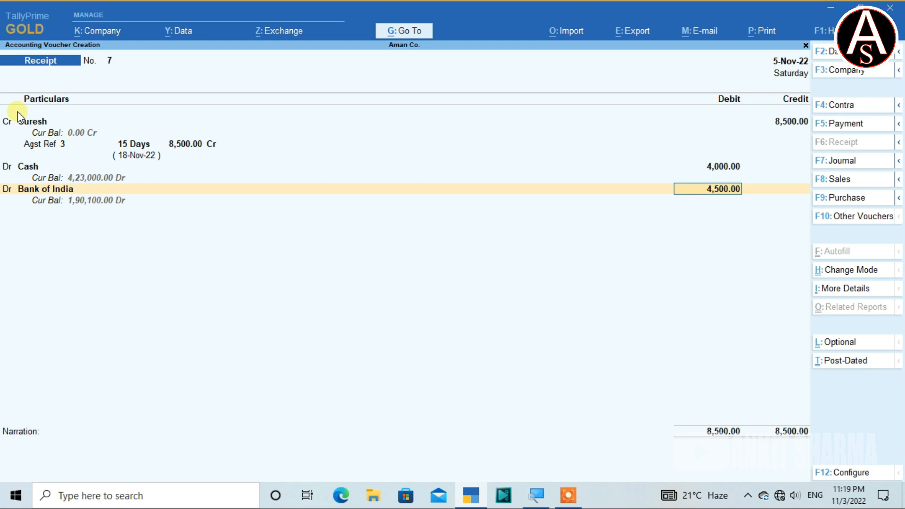
pyautogui.press('Return')
# Accept the 4,500 Cheque/DD allocation for Bank of India and save the split receipt voucher with a blank narration.
pyautogui.press('Return')
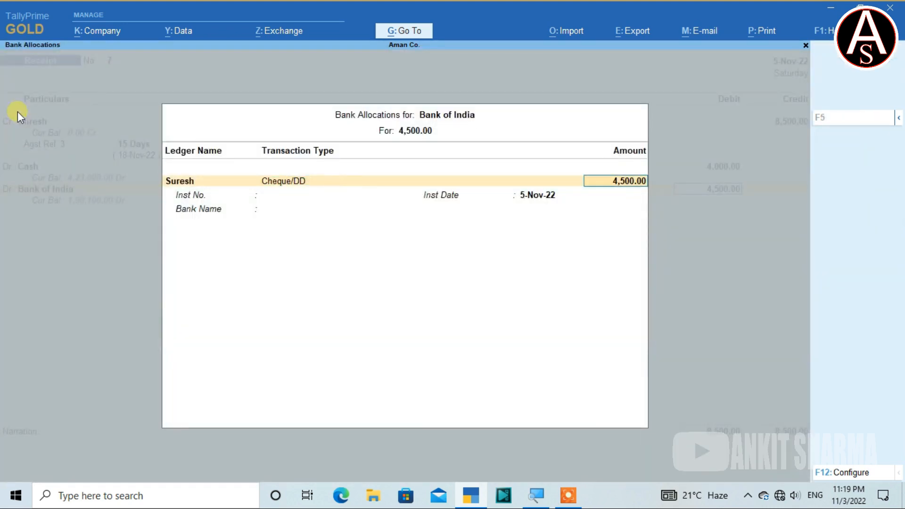
pyautogui.press('Return')
pyautogui.press('Return')
pyautogui.press('Return')
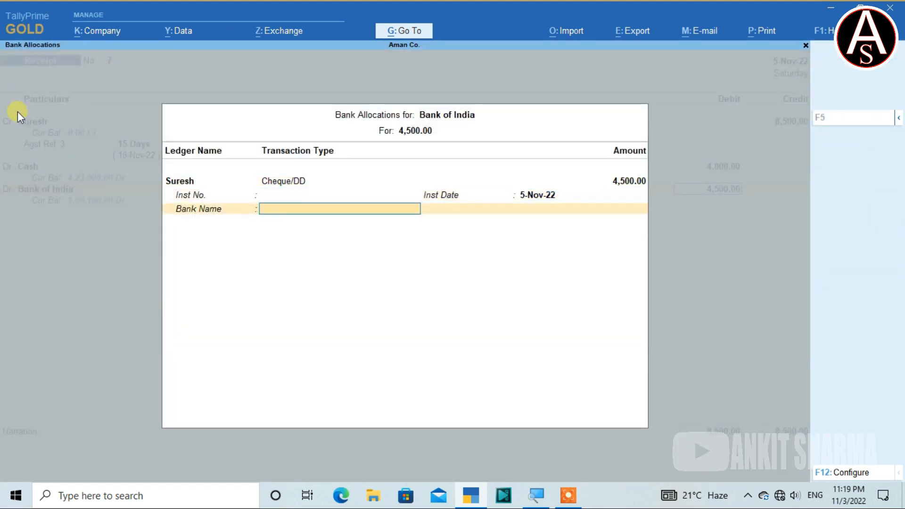
pyautogui.press('Return')
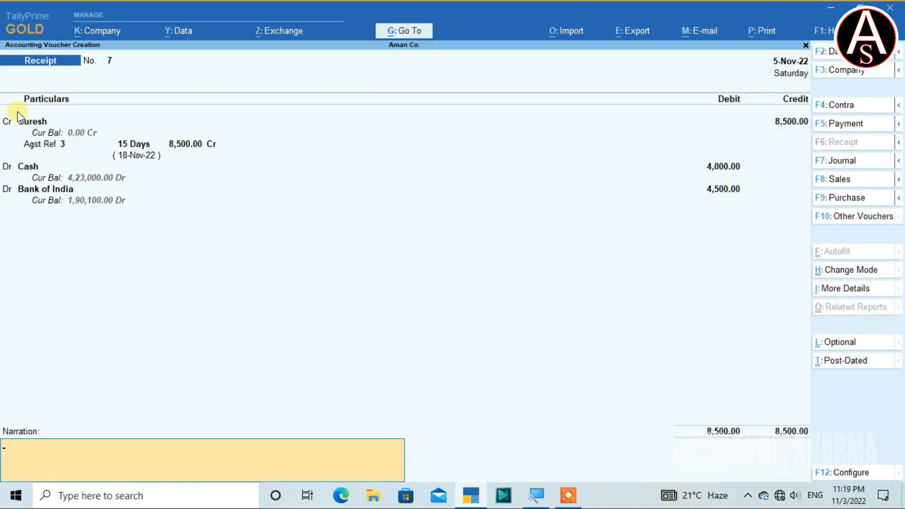
pyautogui.press('Return')
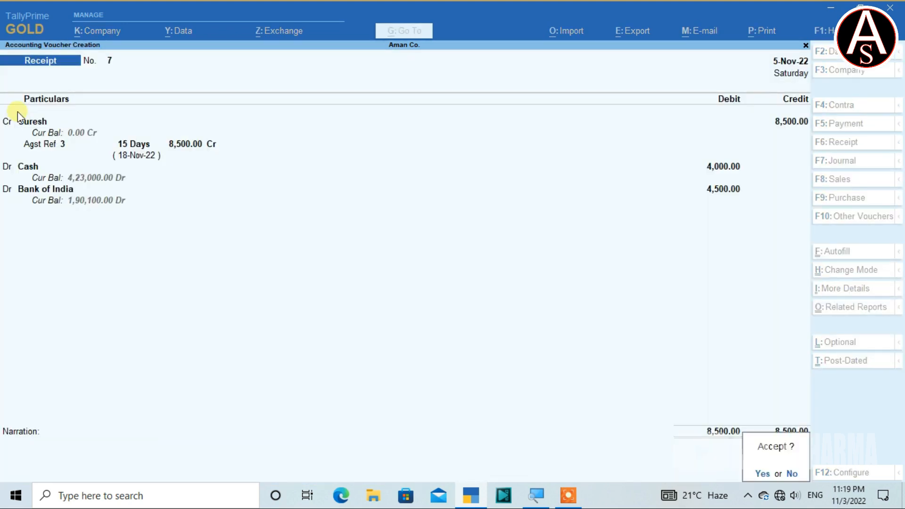
pyautogui.press('Return')
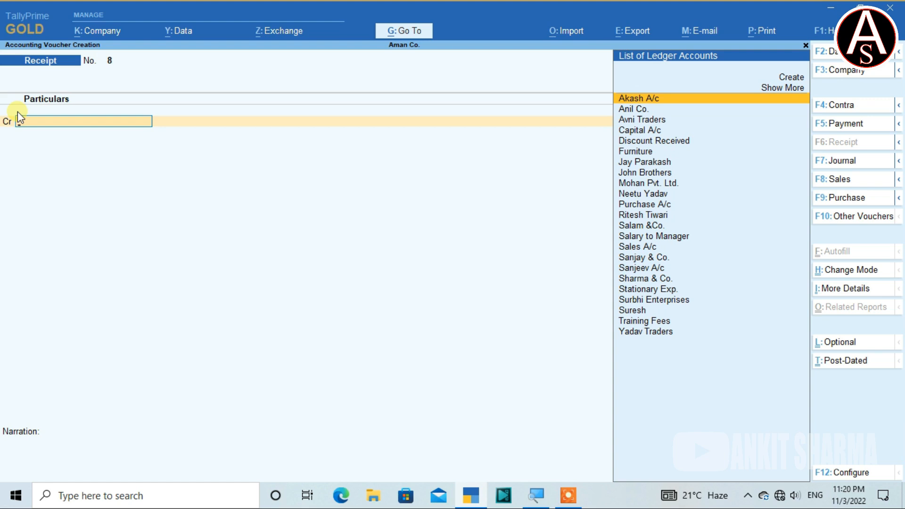
# Credit the customer ledger listed directly after Furniture with 12,000, allocated as Agst Ref to pending bill 4.
pyautogui.write('jay')
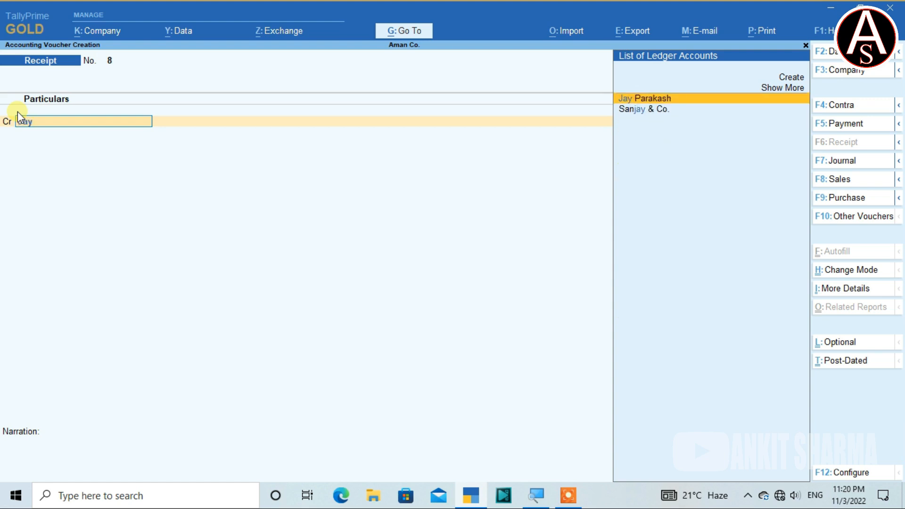
pyautogui.press('Return')
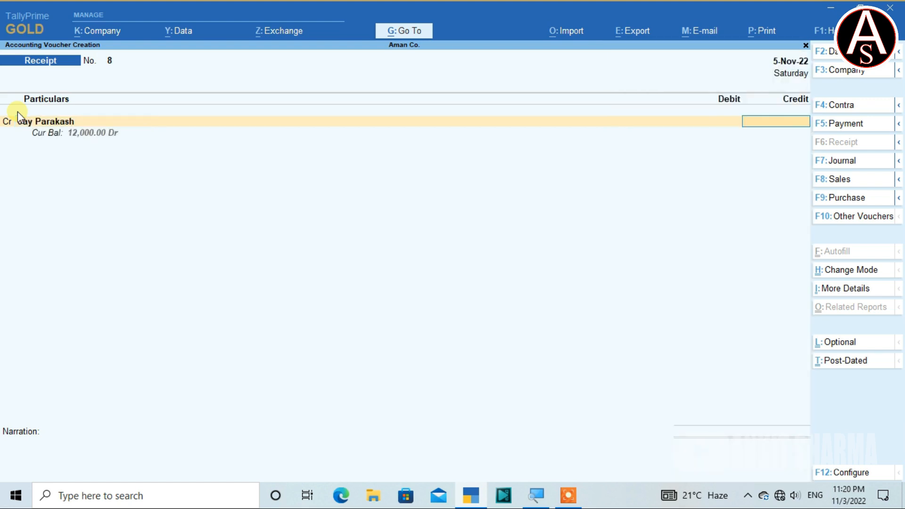
pyautogui.write('12000')
pyautogui.press('Return')
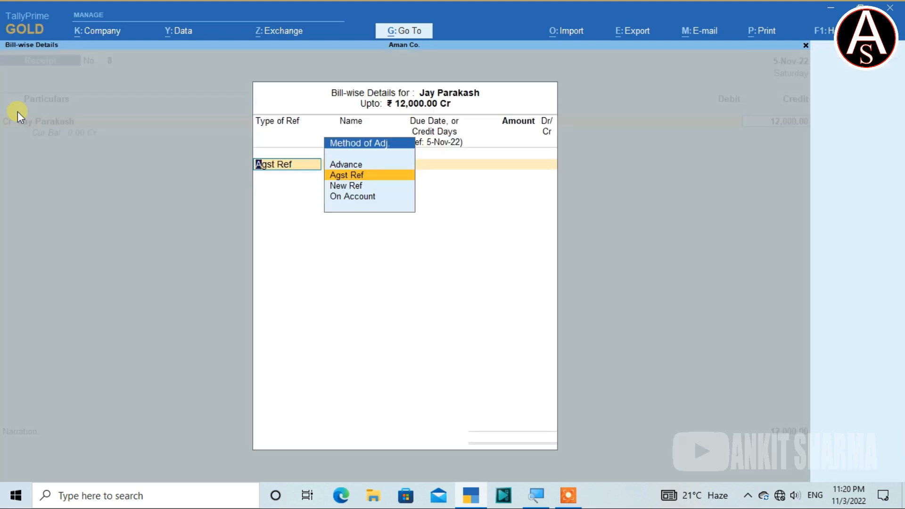
pyautogui.press('Return')
pyautogui.press('Return')
pyautogui.press('Return')
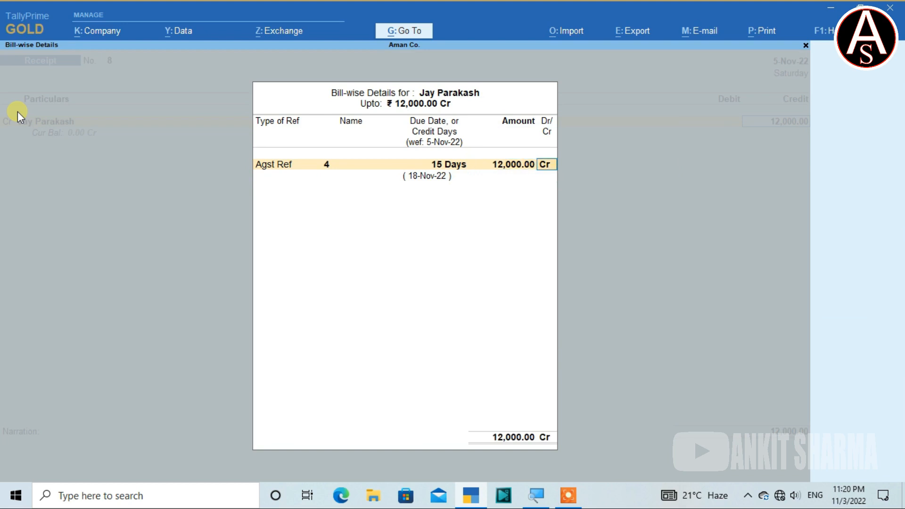
pyautogui.press('Return')
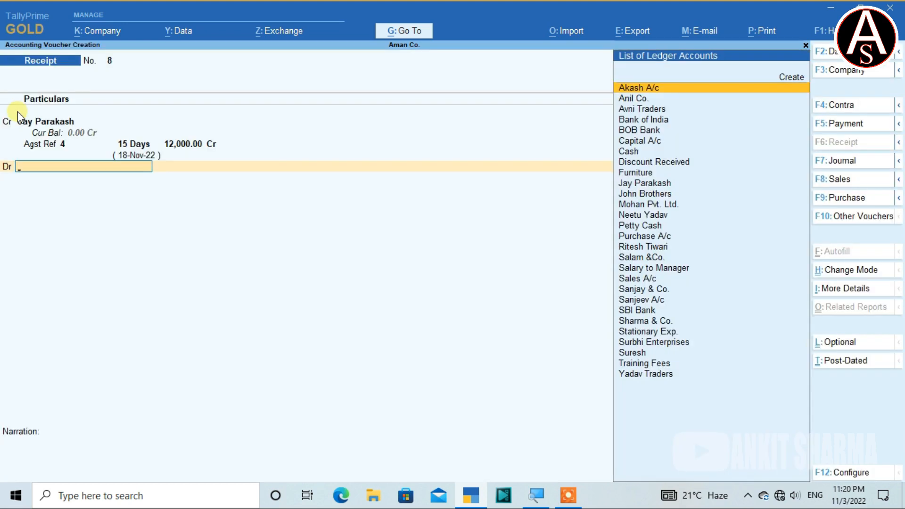
# Debit Bank of India with 12,000 as Cheque/DD and save the receipt voucher without a narration.
pyautogui.write('Ba')
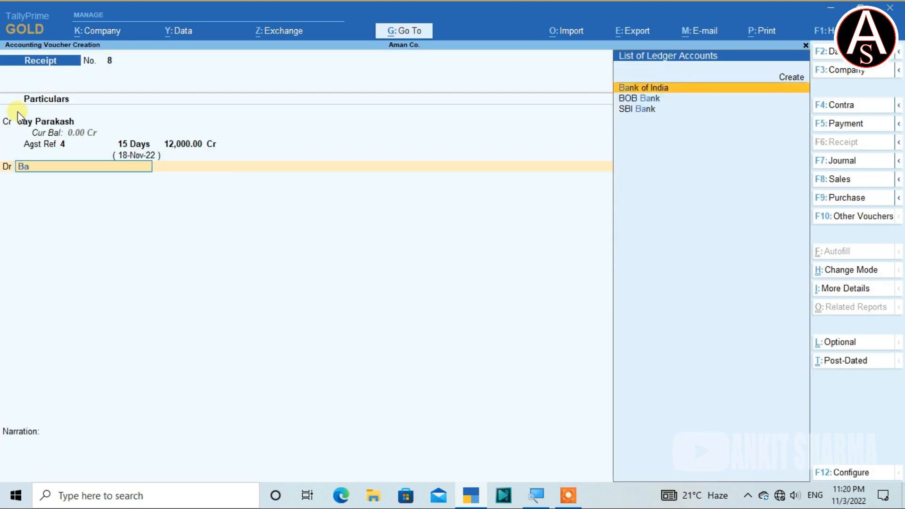
pyautogui.press('Return')
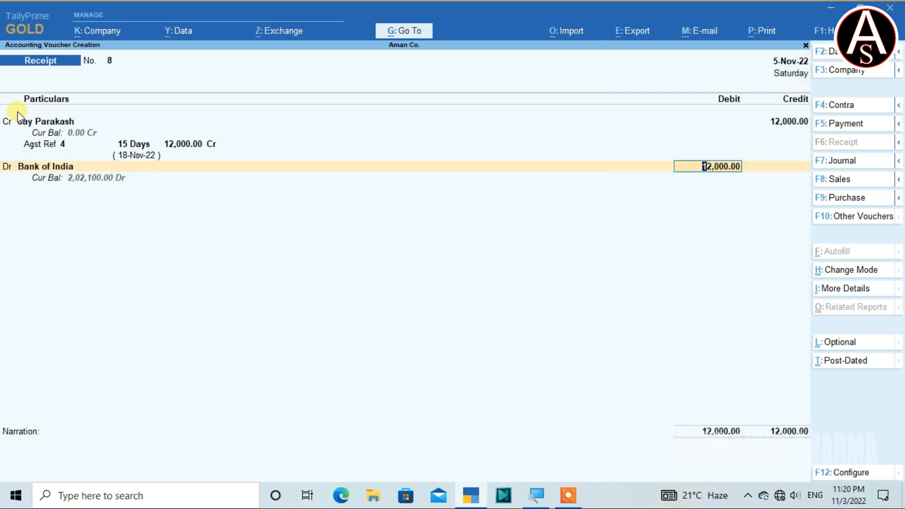
pyautogui.press('Return')
pyautogui.press('Return')
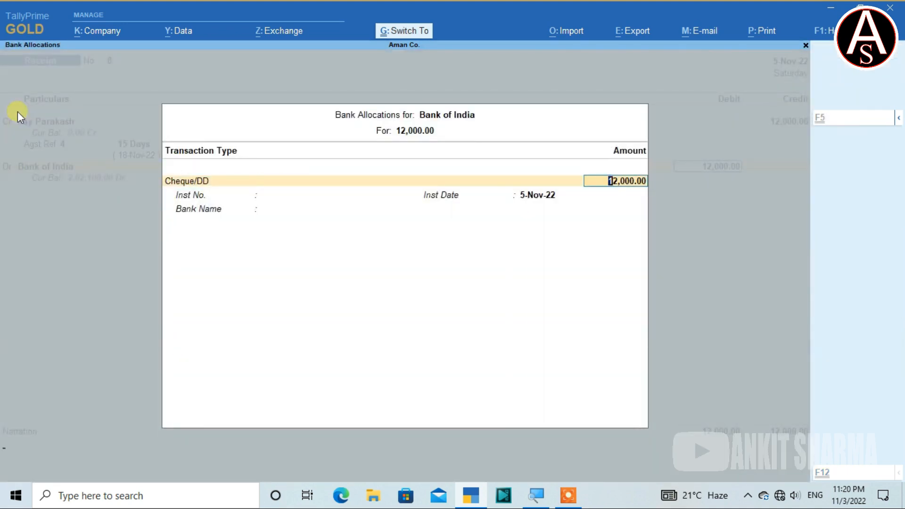
pyautogui.press('Return')
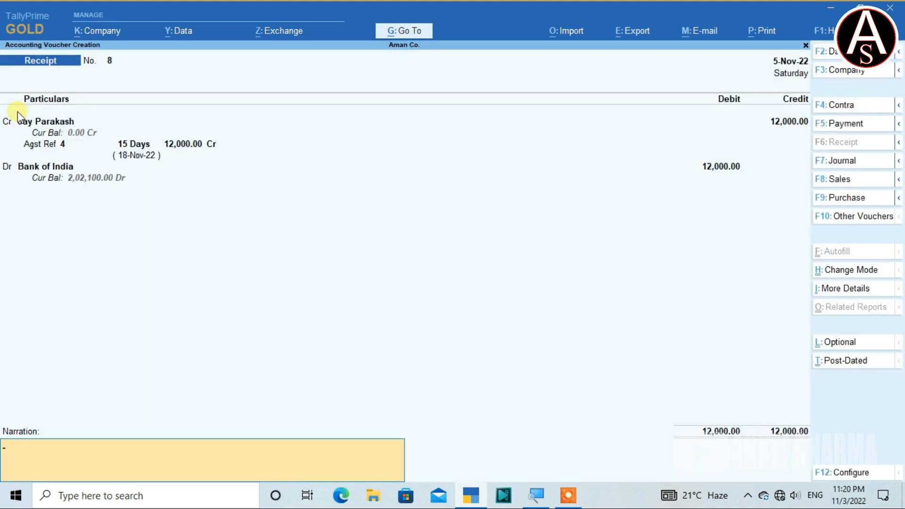
pyautogui.hotkey('ctrl', 'a')
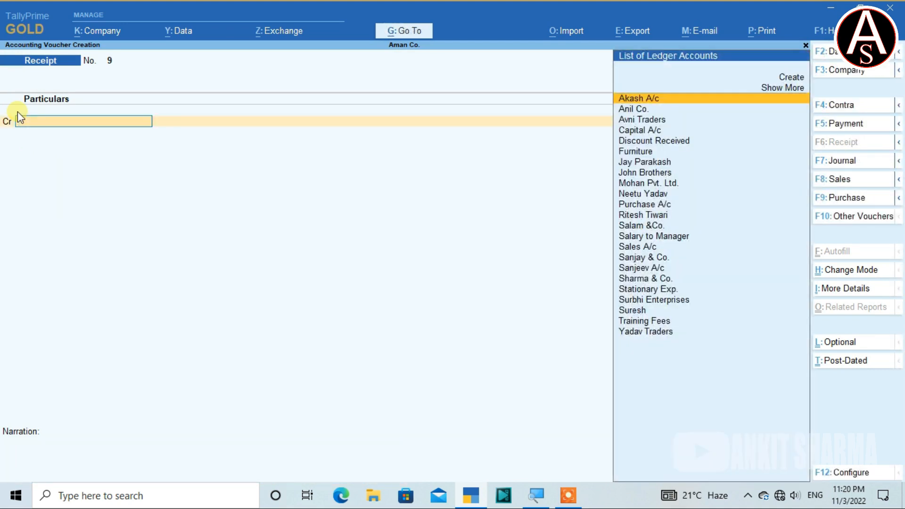
# Credit the customer ledger listed directly after Mohan Pvt. Ltd. with 2,000, allocated as Agst Ref to pending bill 5.
pyautogui.write('n')
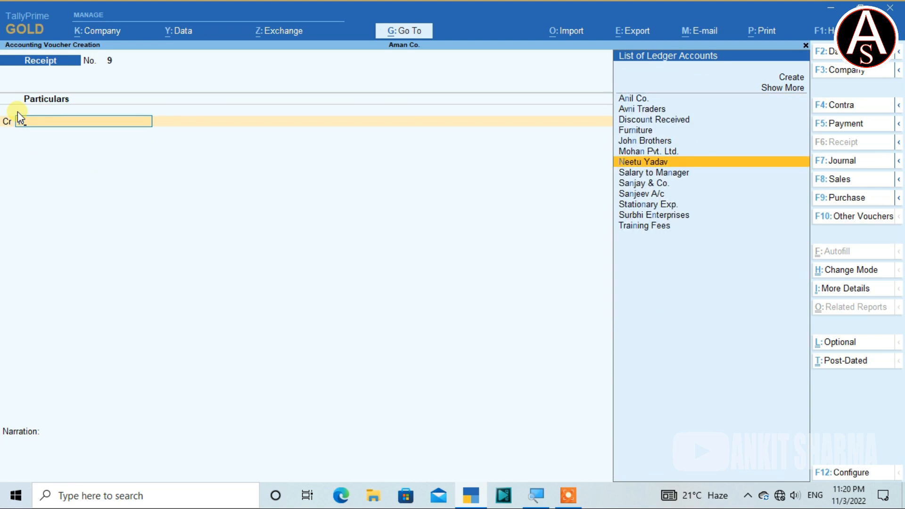
pyautogui.press('Return')
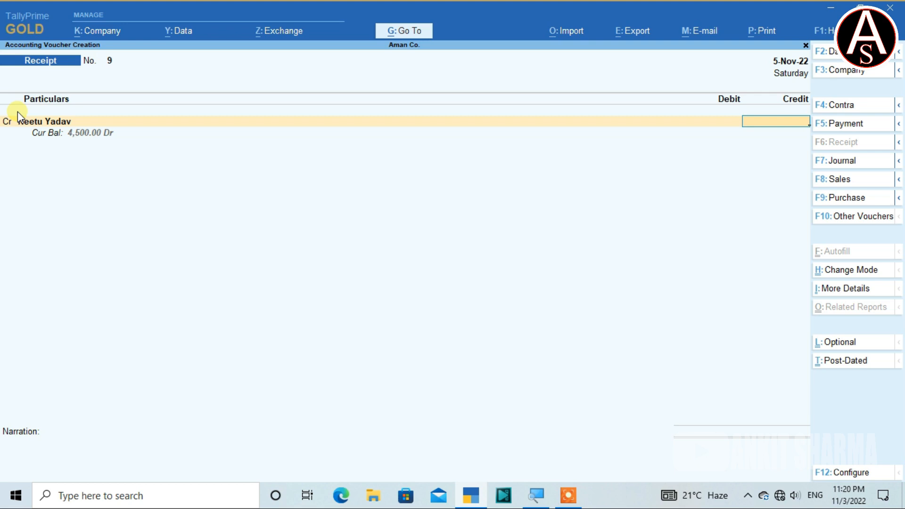
pyautogui.write('2000')
pyautogui.press('Return')
pyautogui.press('Return')
pyautogui.press('Return')
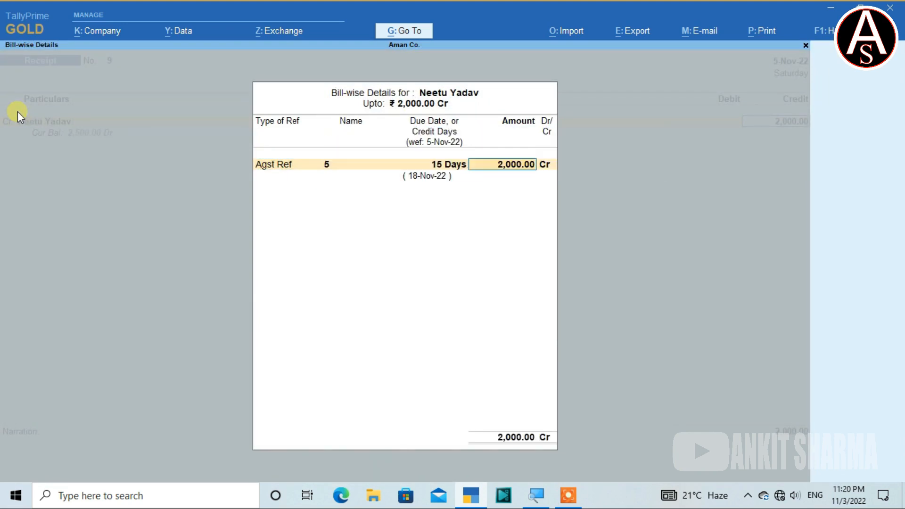
pyautogui.press('Return')
pyautogui.press('Return')
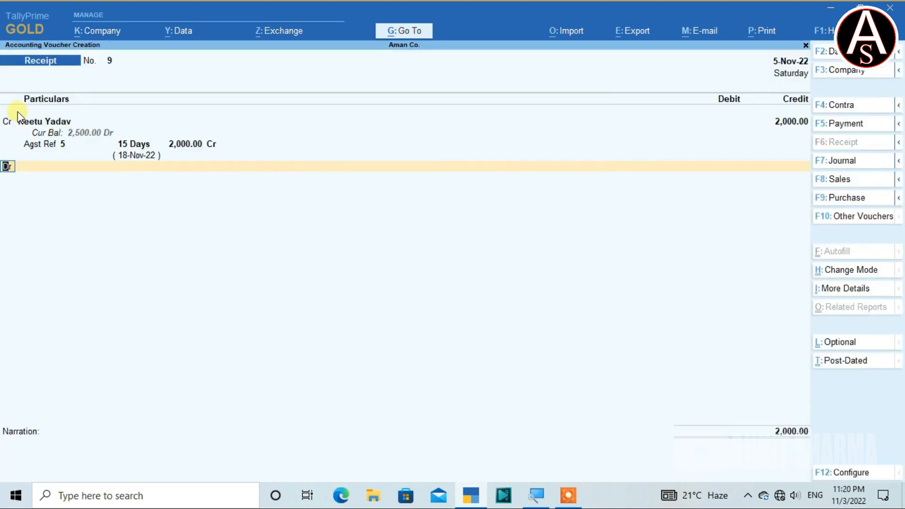
# Debit Cash with 2,000 and save the part-payment receipt voucher with a blank narration.
pyautogui.press('Return')
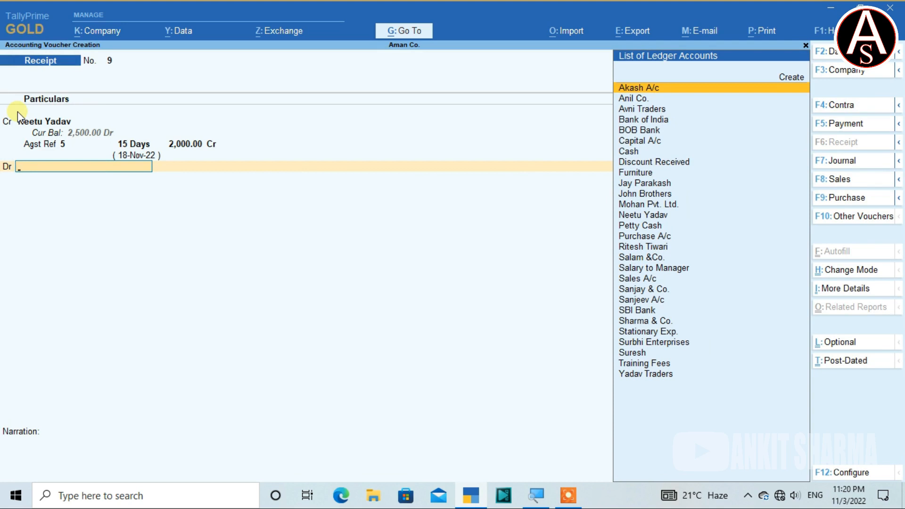
pyautogui.write('Cas')
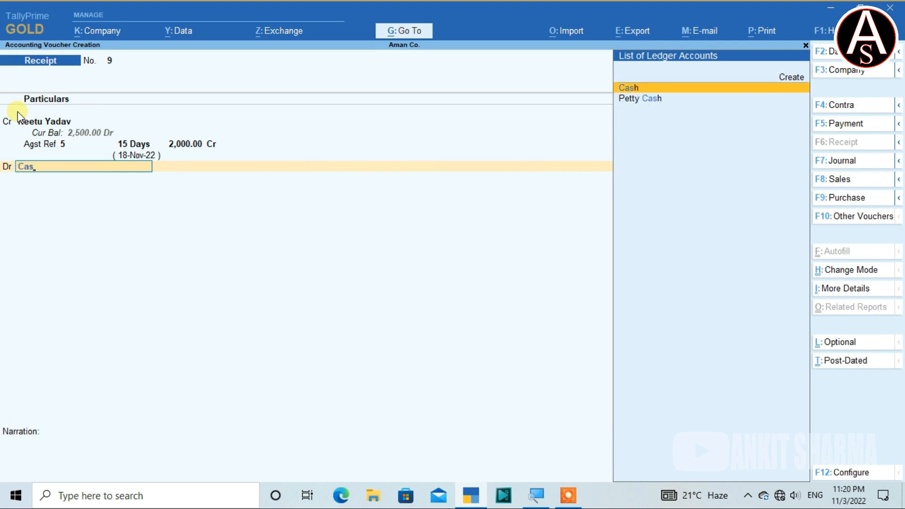
pyautogui.write('h')
pyautogui.press('Return')
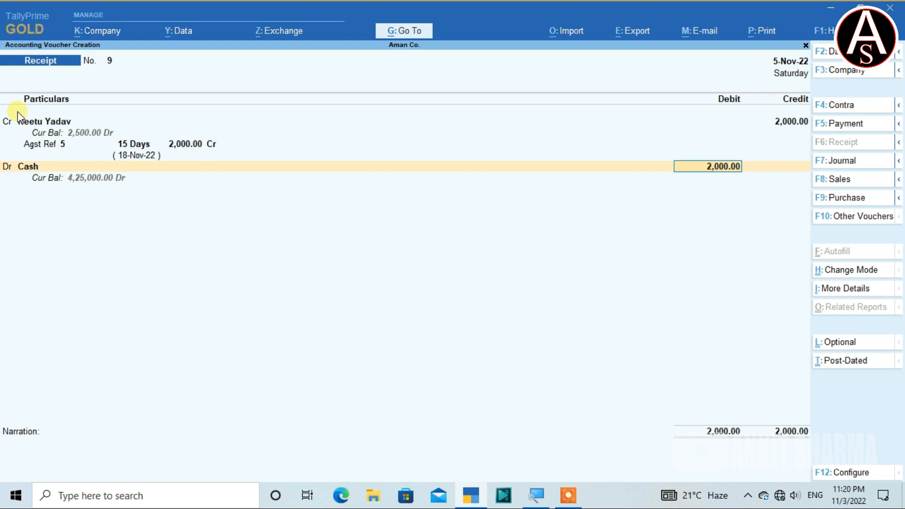
pyautogui.press('Return')
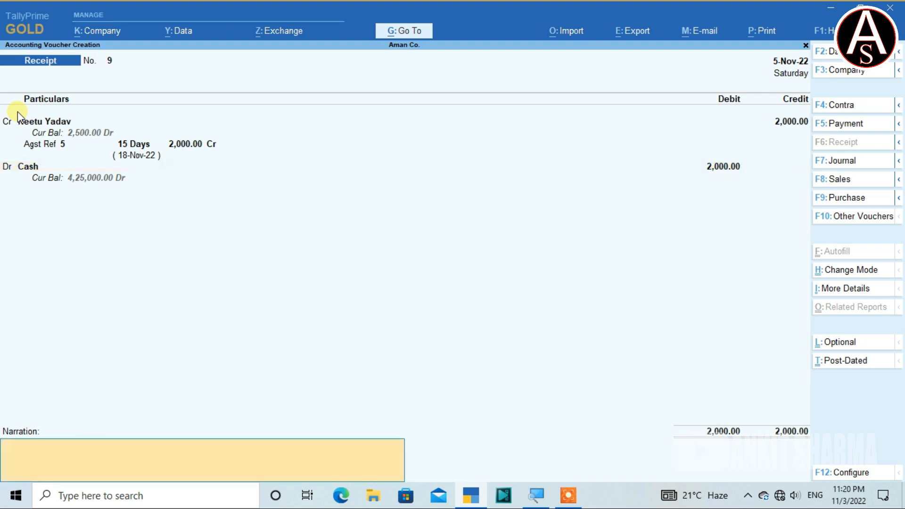
pyautogui.press('Return')
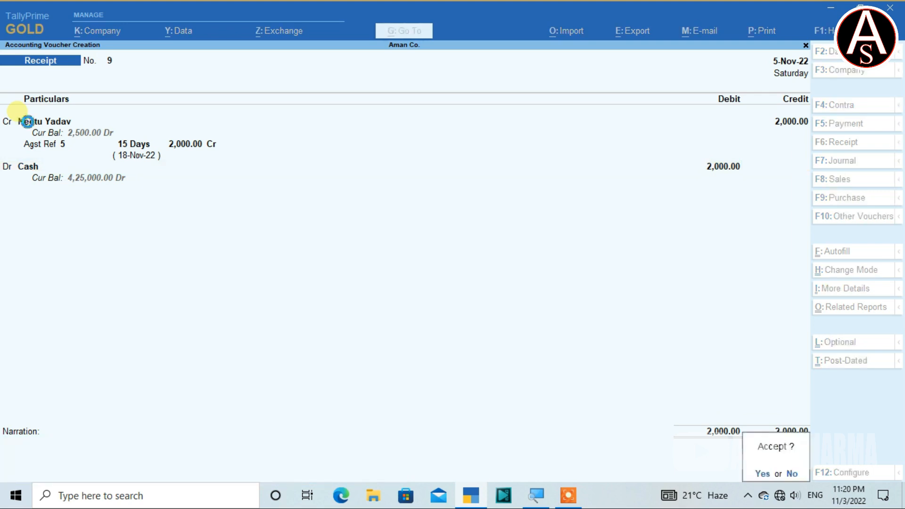
pyautogui.press('Return')
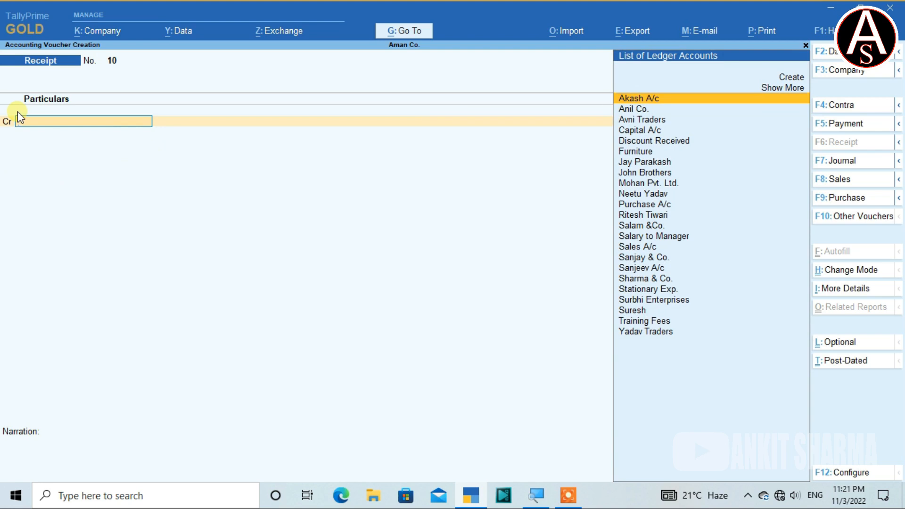
# Credit the customer ledger listed directly after Purchase A/c with 5,550, allocated as Agst Ref to pending bill 6.
pyautogui.write('ri')
pyautogui.press('Return')
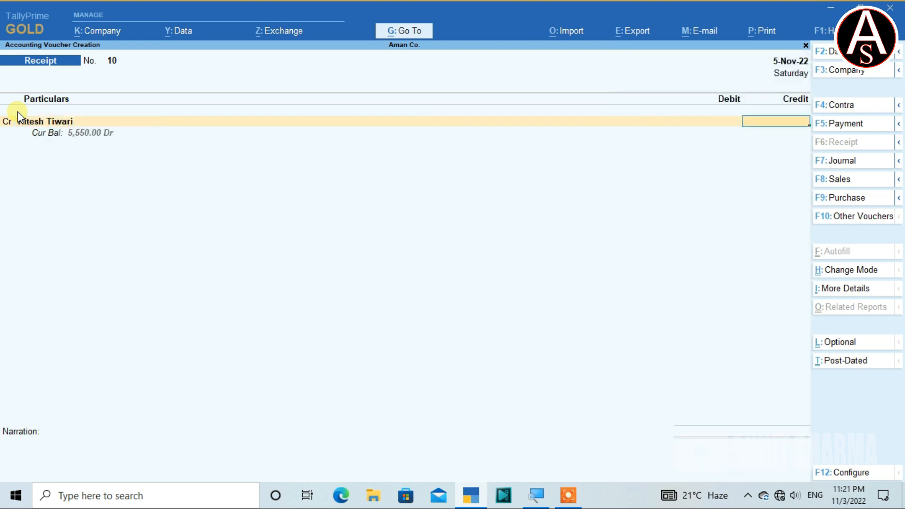
pyautogui.write('5,550')
pyautogui.press('Return')
pyautogui.press('Return')
pyautogui.press('Return')
pyautogui.press('Return')
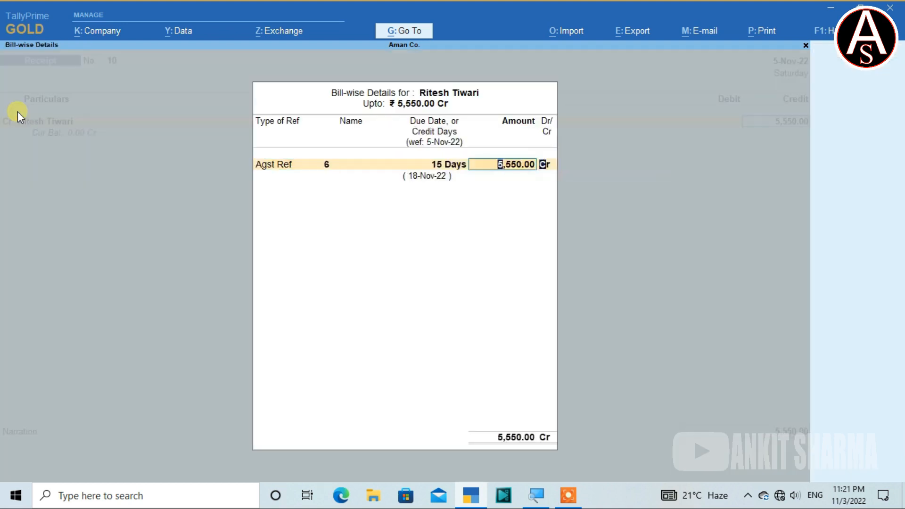
pyautogui.press('Return')
pyautogui.press('Return')
# Debit Cash with 5,550 and save the receipt voucher.
pyautogui.write('C')
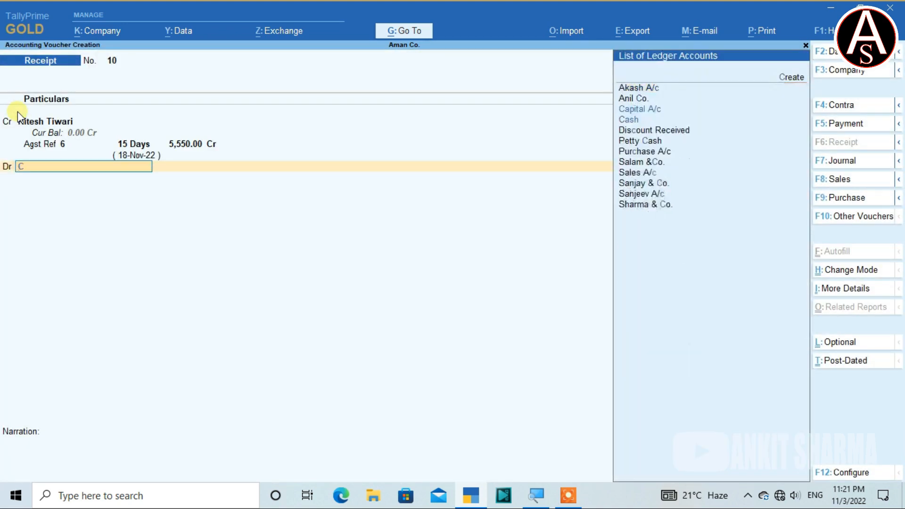
pyautogui.press('Down')
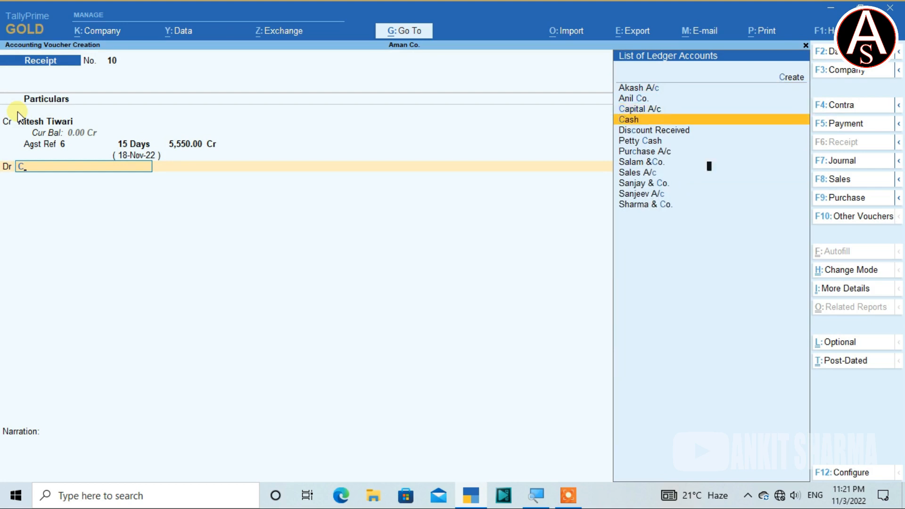
pyautogui.press('Return')
pyautogui.press('ctrl')
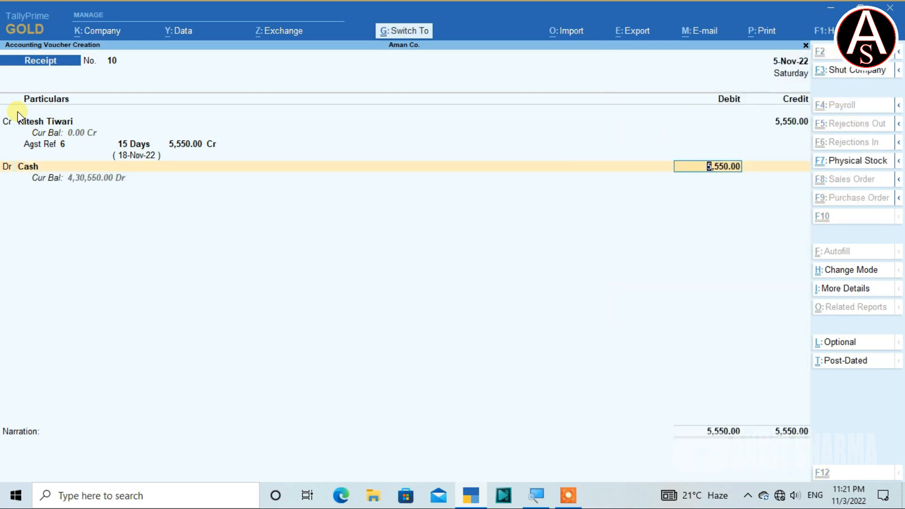
pyautogui.hotkey('ctrl', 'a')
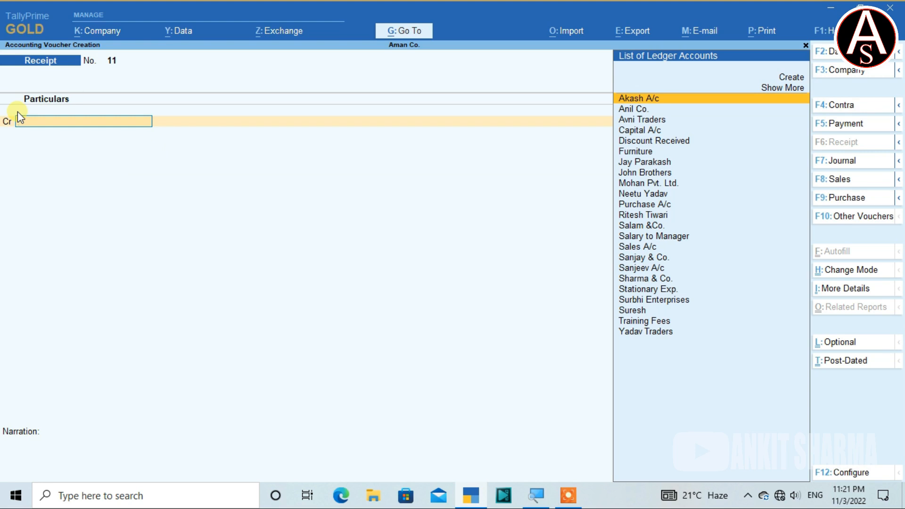
# Set the date of the new receipt voucher to 7/11/22.
pyautogui.press('F2')
pyautogui.write('7')
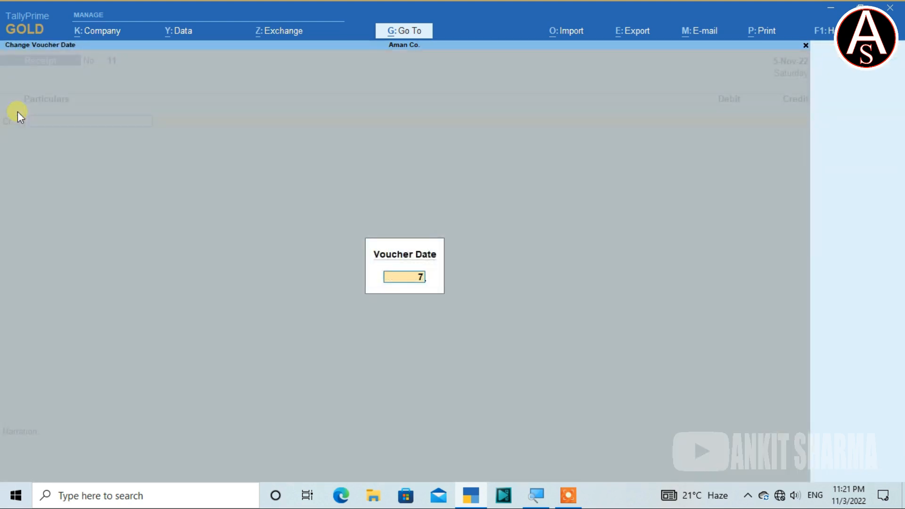
pyautogui.write('/11/22')
pyautogui.press('Return')
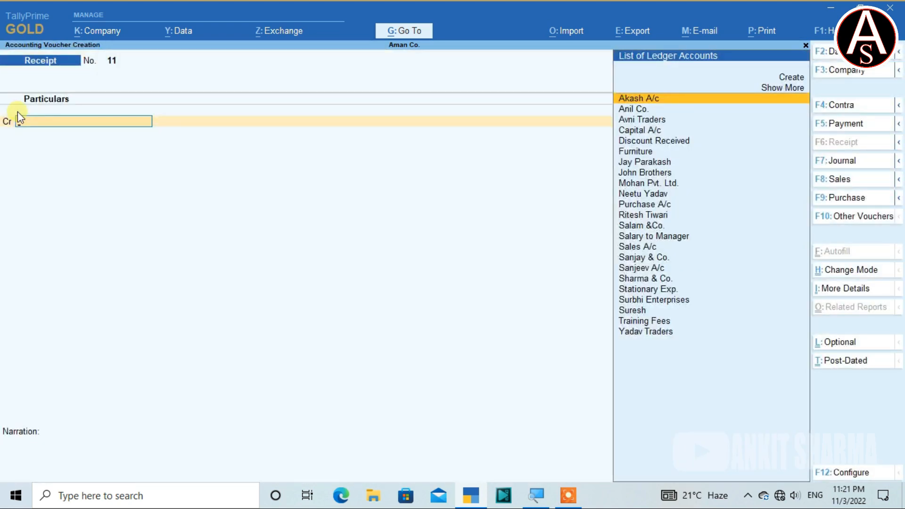
# Credit the customer ledger listed directly before Purchase A/c with 2,500, allocated as Agst Ref to pending bill 5.
pyautogui.write('ne')
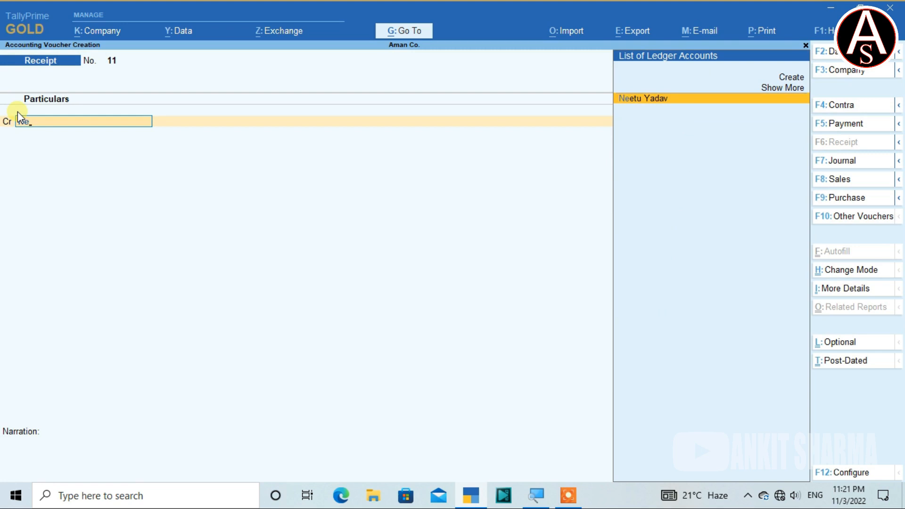
pyautogui.press('Return')
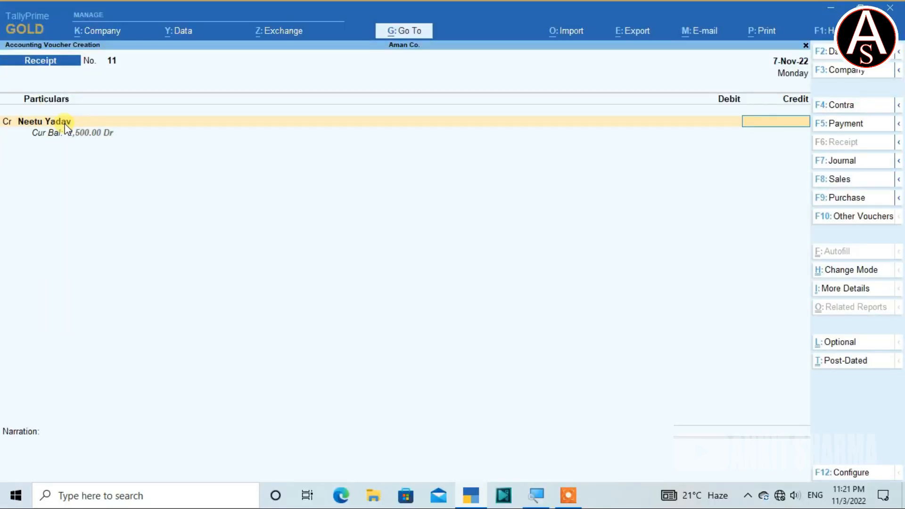
pyautogui.write('2500')
pyautogui.press('Return')
pyautogui.press('Return')
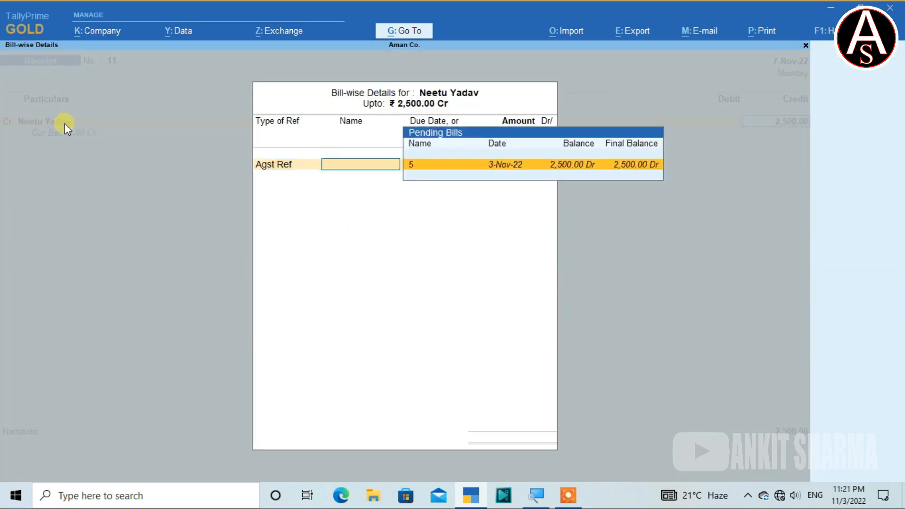
pyautogui.press('Return')
pyautogui.press('Return')
pyautogui.press('Return')
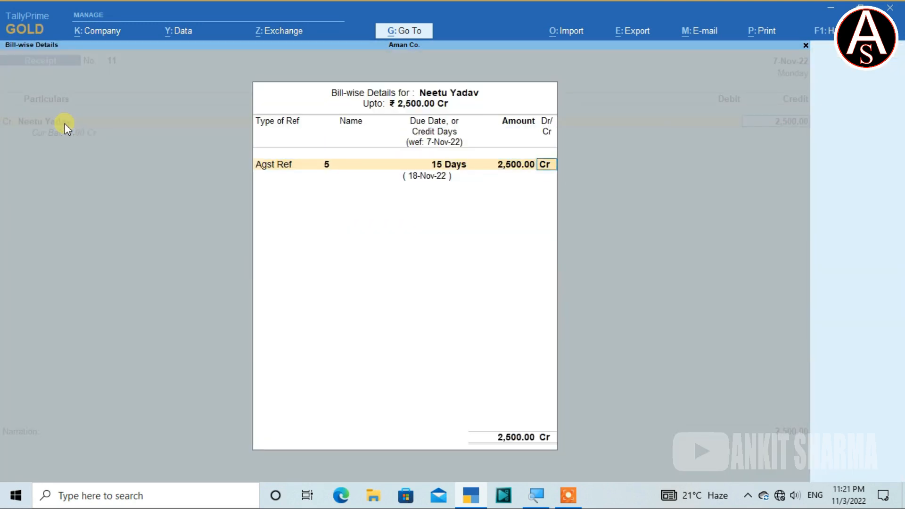
pyautogui.press('Return')
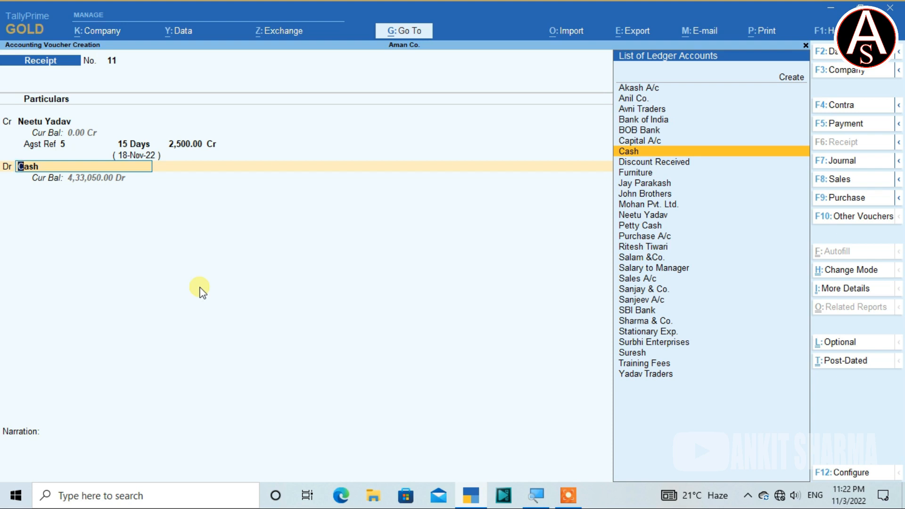
# Debit Cash with 2,500, save the receipt voucher with a blank narration and leave voucher creation.
pyautogui.press('Return')
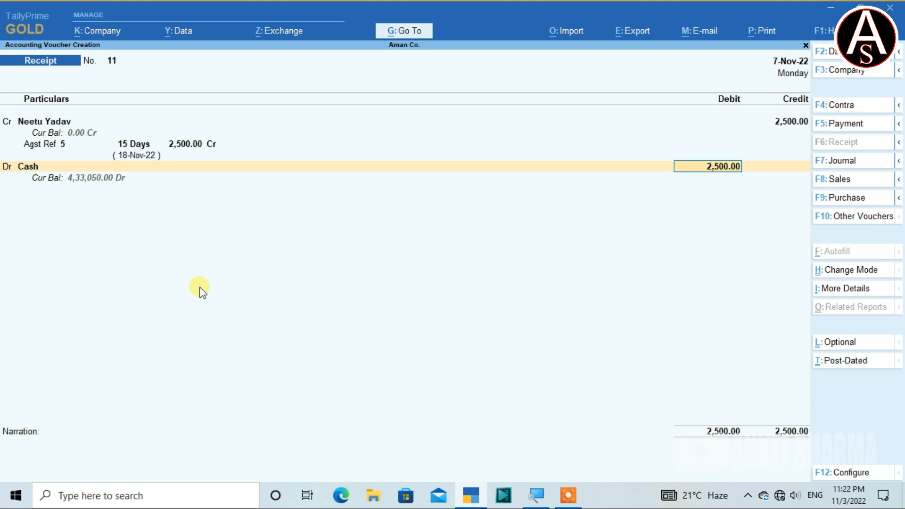
pyautogui.press('Return')
pyautogui.press('Return')
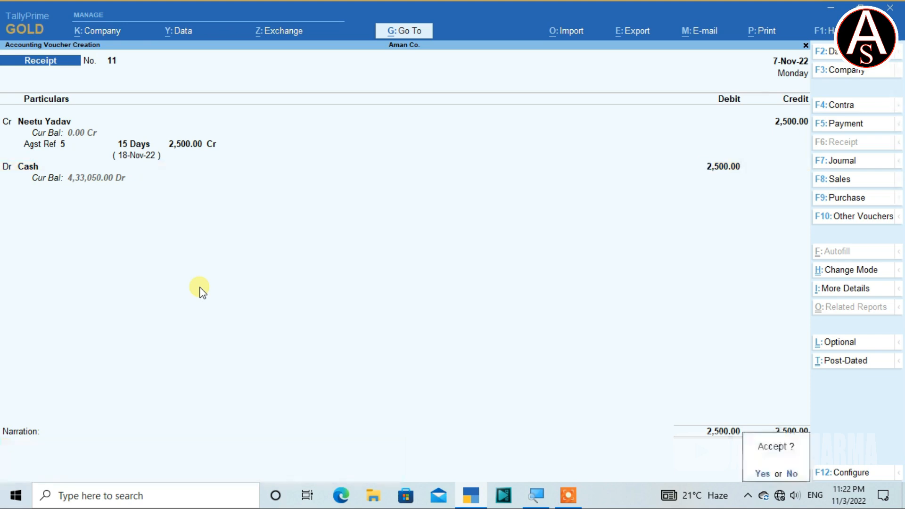
pyautogui.press('Return')
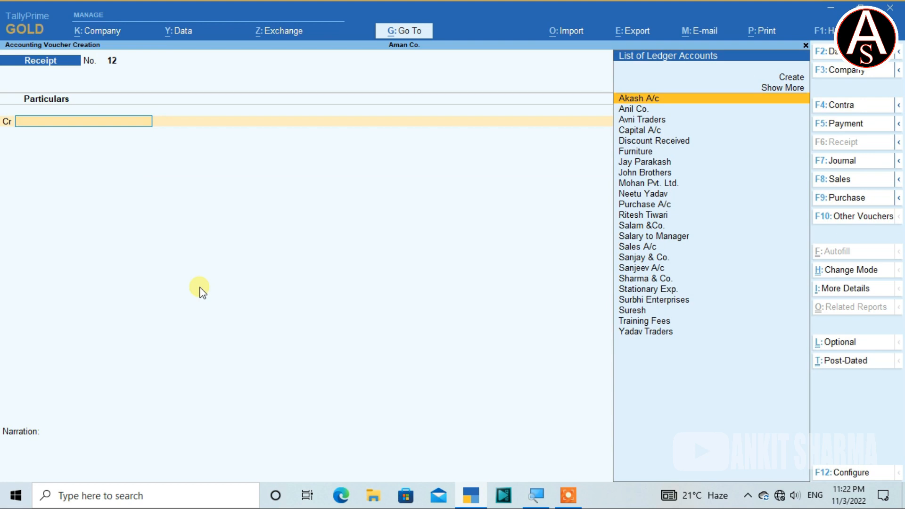
pyautogui.press('Escape')
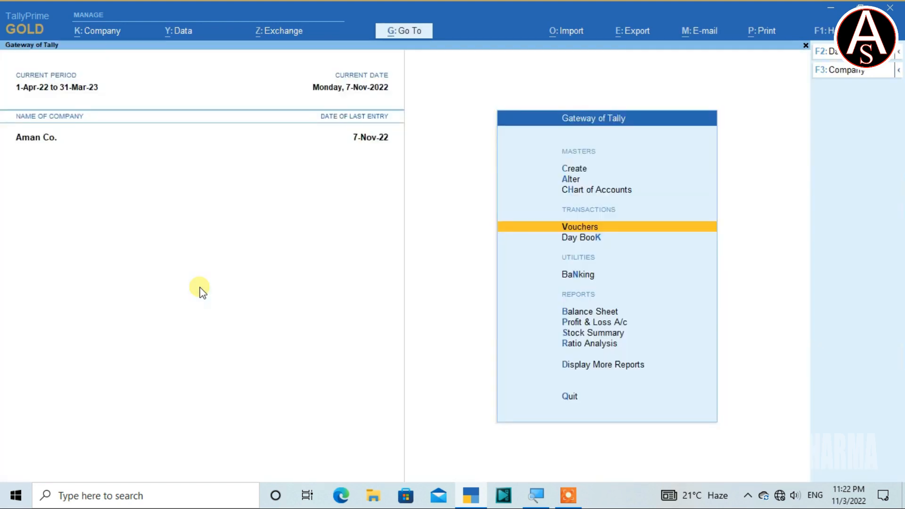
# Display the Balance Sheet and drill down into the Current Assets group summary.
pyautogui.press('Down')
pyautogui.press('Down')
pyautogui.press('Down')
pyautogui.press('Down')
pyautogui.press('Down')
pyautogui.press('Up')
pyautogui.press('Up')
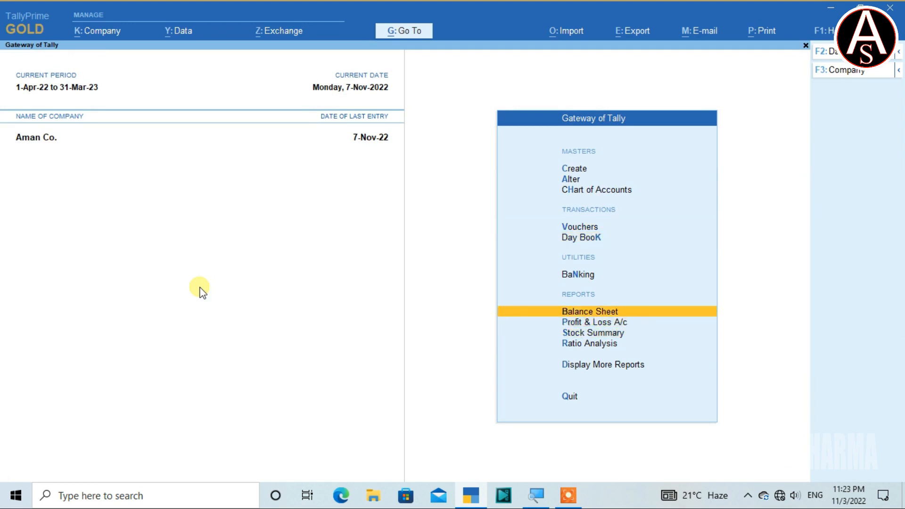
pyautogui.press('Return')
pyautogui.press('Right')
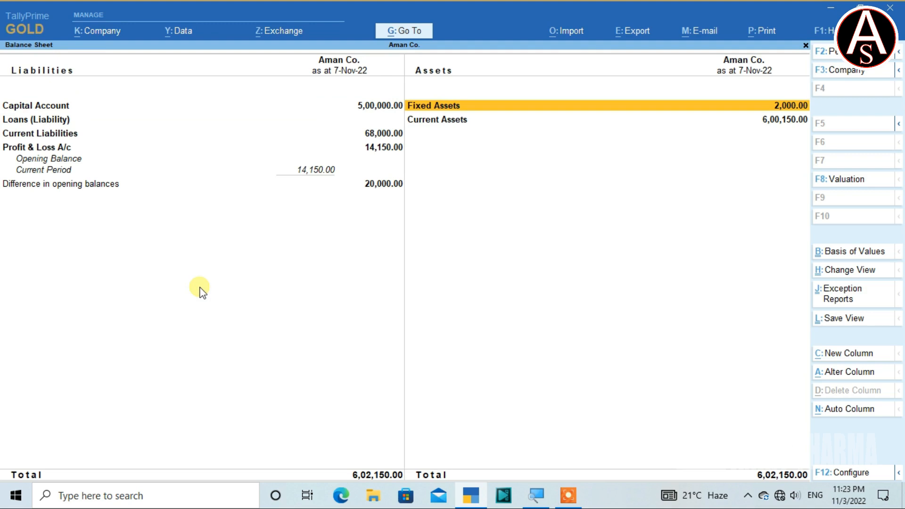
pyautogui.press('Down')
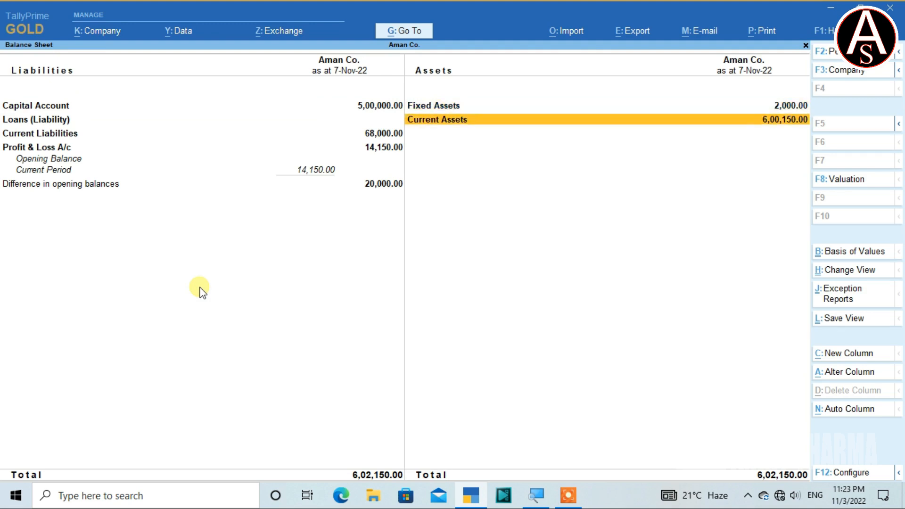
pyautogui.press('Return')
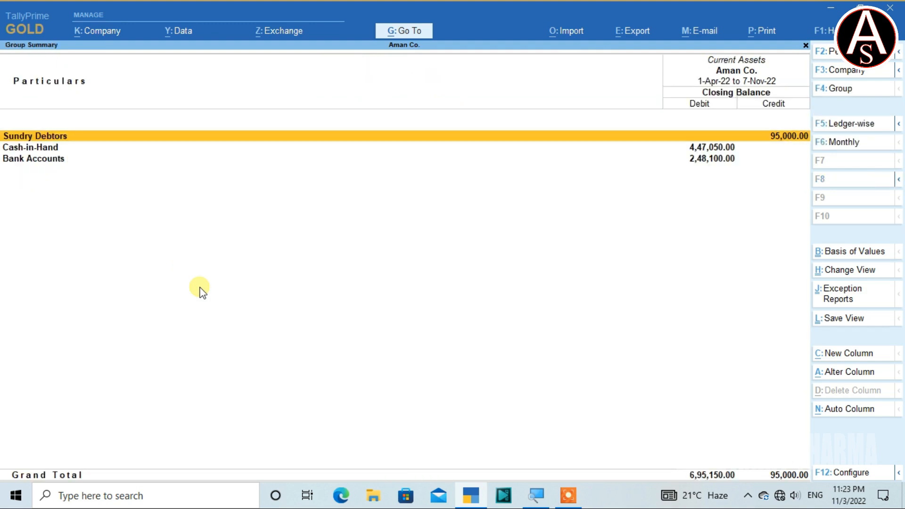
# Drill down through Cash-in-Hand to the Cash ledger's November vouchers to check the cash receipts.
pyautogui.press('Down')
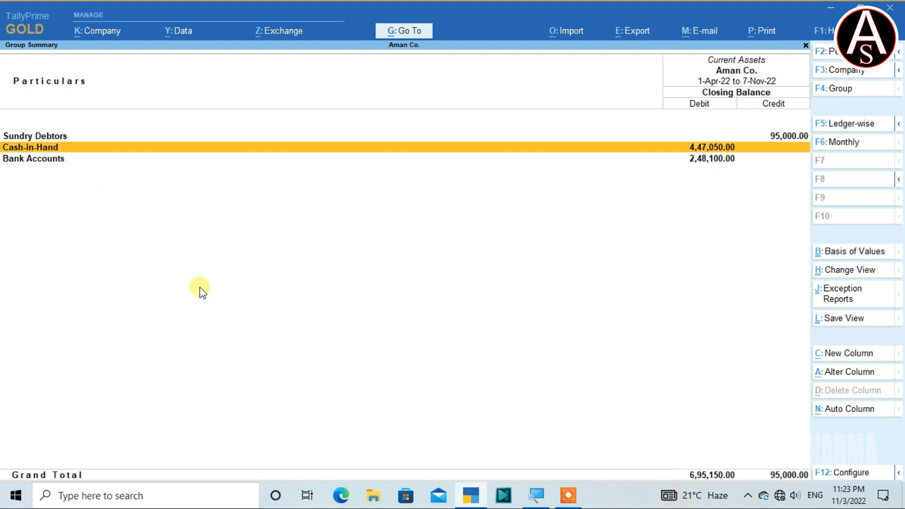
pyautogui.press('Down')
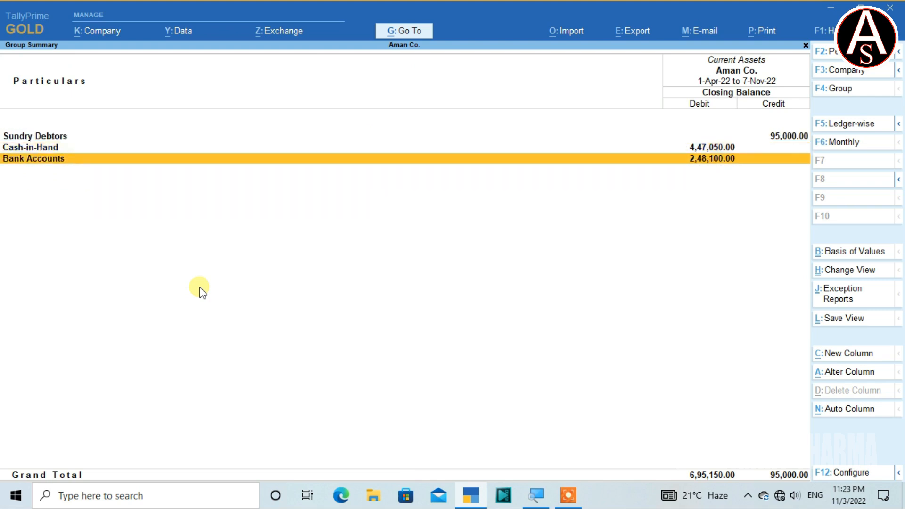
pyautogui.press('Up')
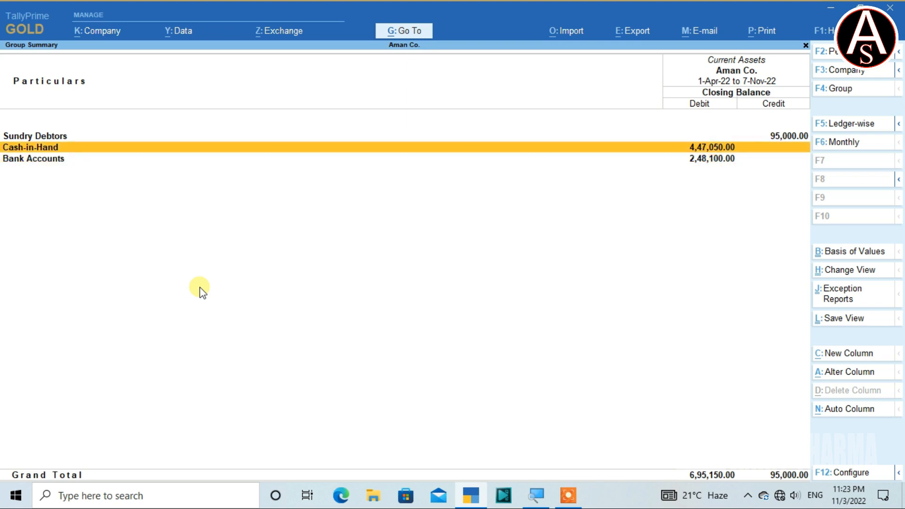
pyautogui.press('Return')
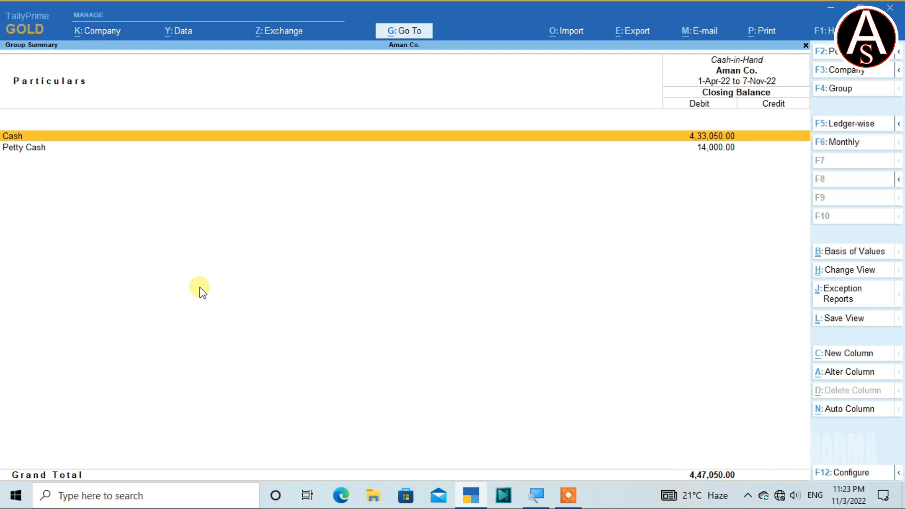
pyautogui.press('Return')
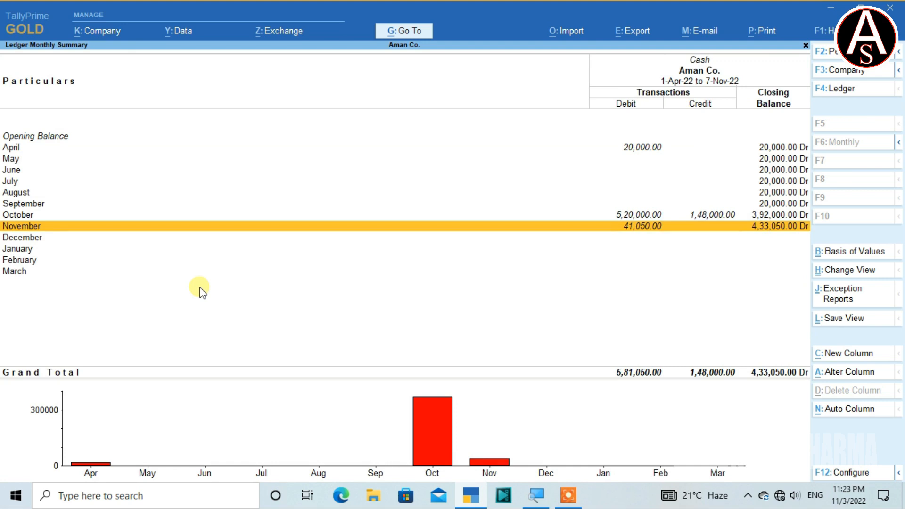
pyautogui.press('Return')
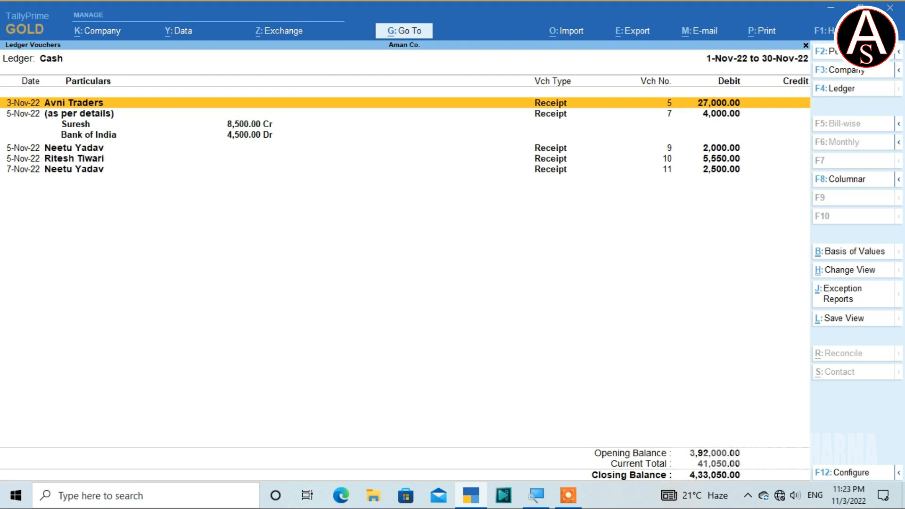
# Return to Current Assets and drill down through Bank Accounts to the Bank of India ledger's November vouchers.
pyautogui.press('Escape')
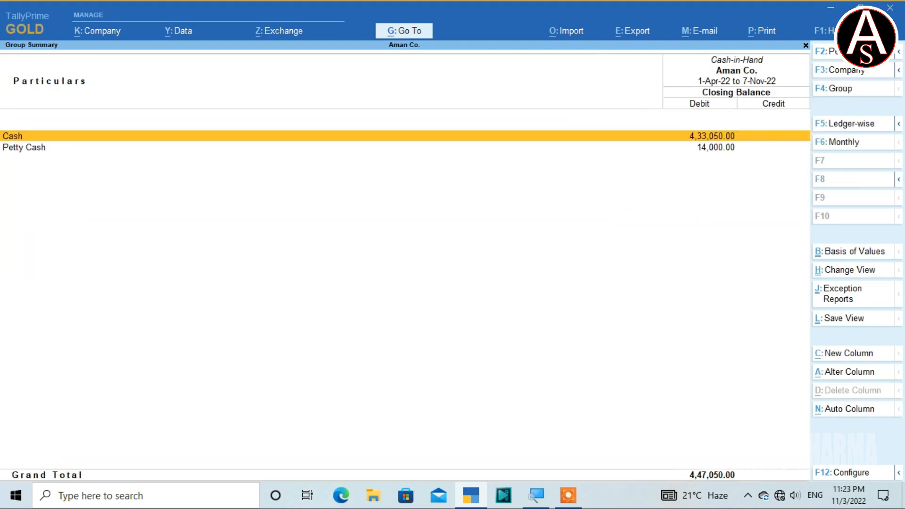
pyautogui.press('Escape')
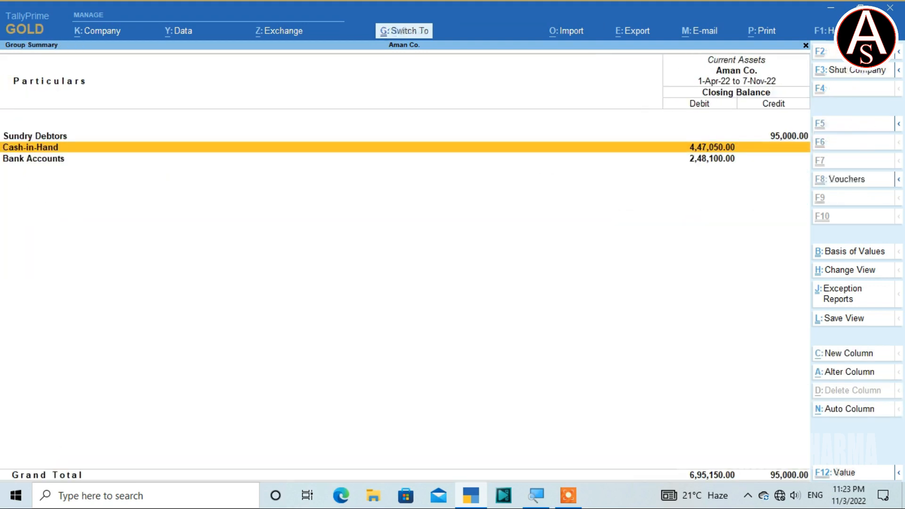
pyautogui.press('Down')
pyautogui.press('Return')
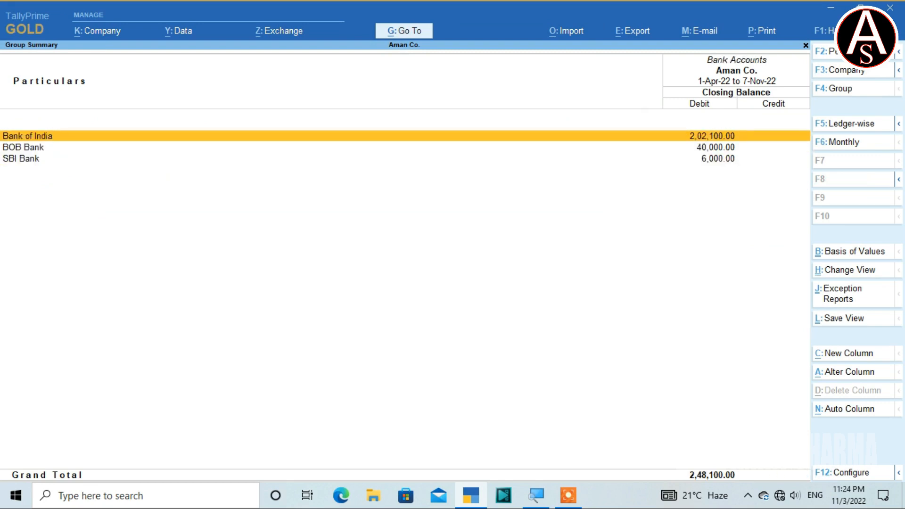
pyautogui.press('Return')
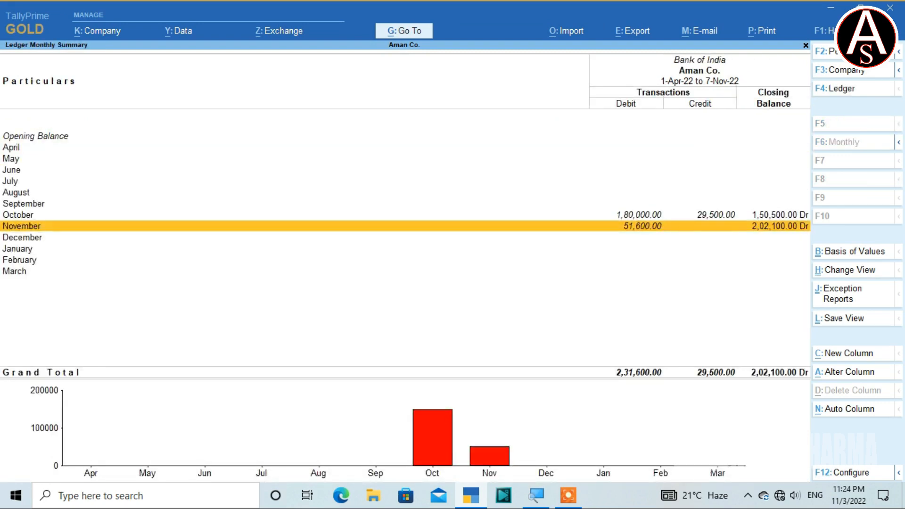
pyautogui.press('Return')
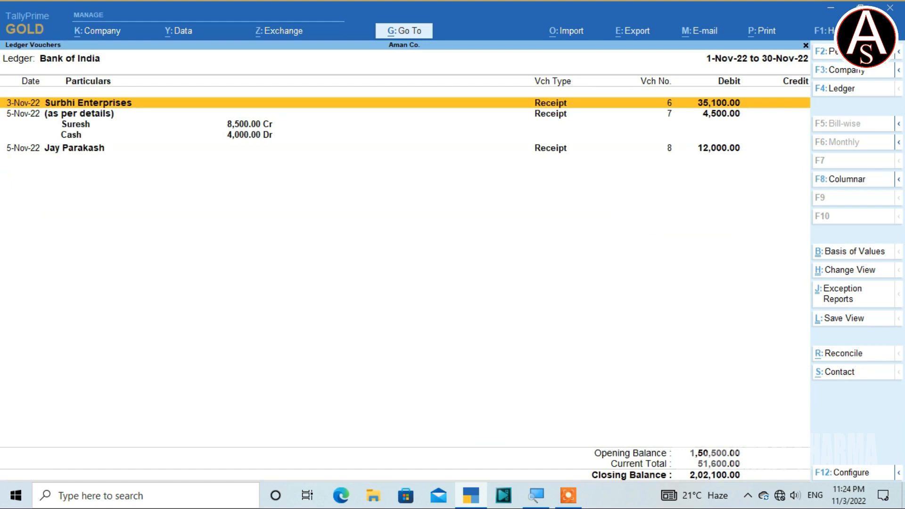